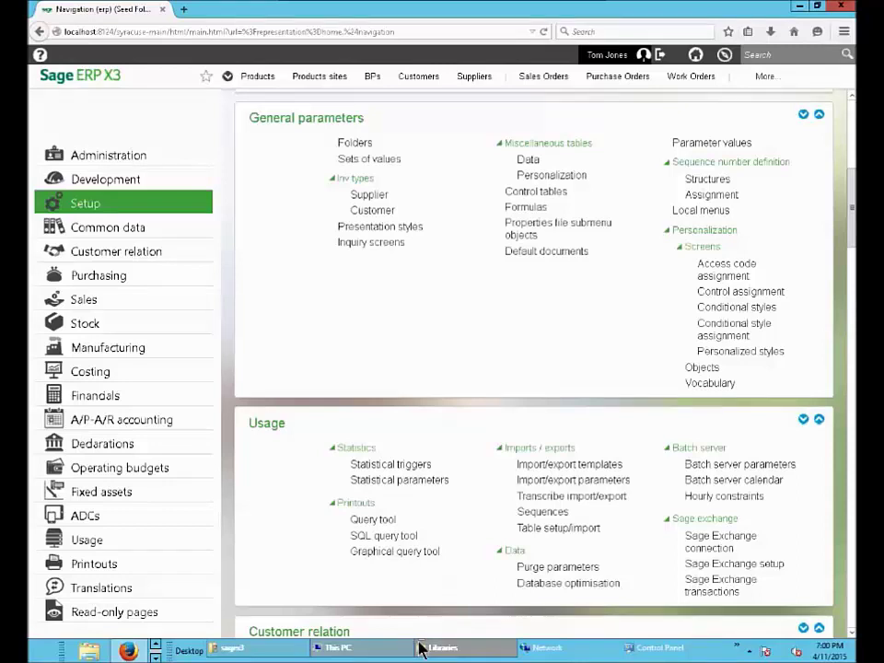
Step: Start a new query in the Graphical query tool with the code MAN003
left_click(422, 552)
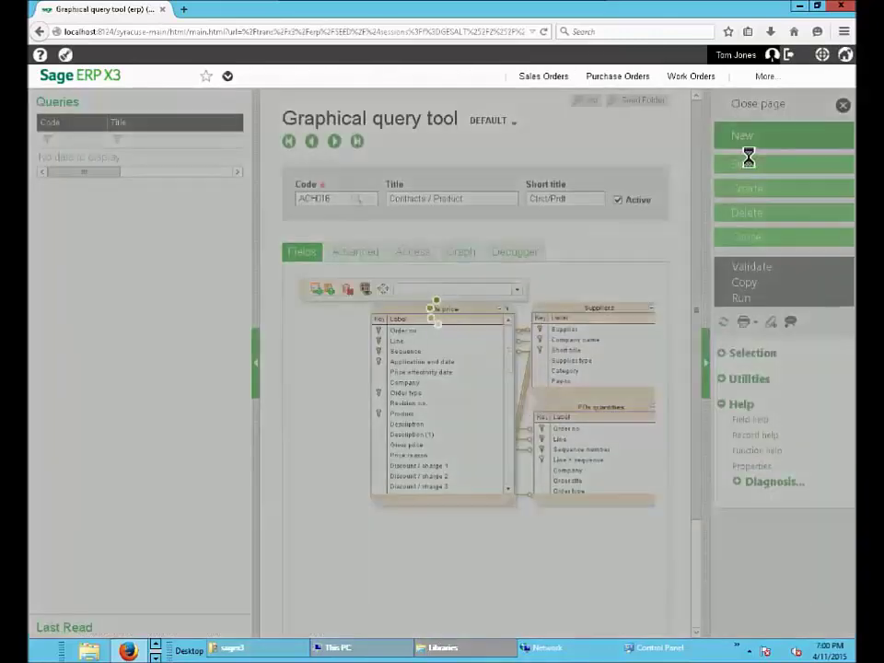
left_click(744, 139)
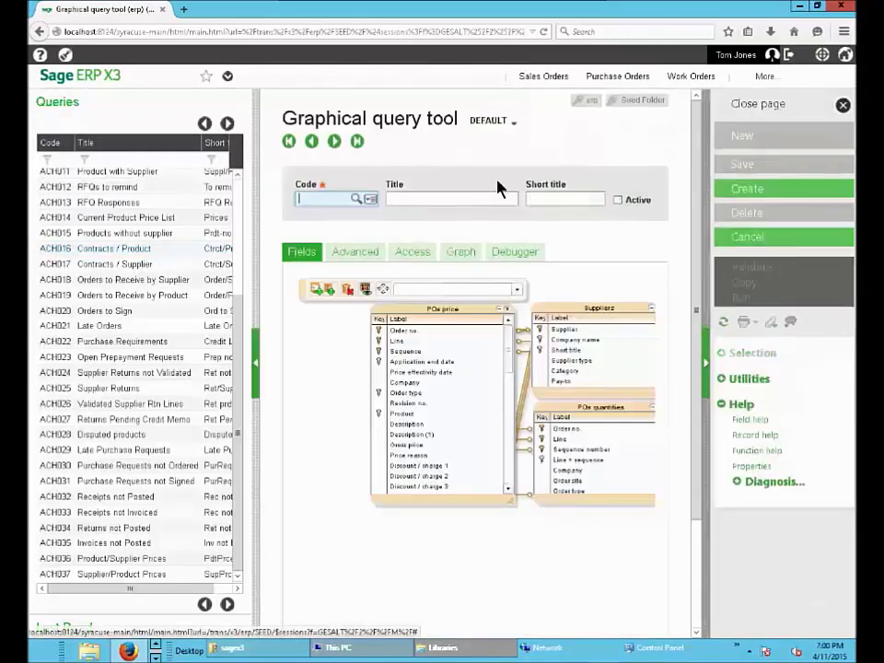
type("MAN003")
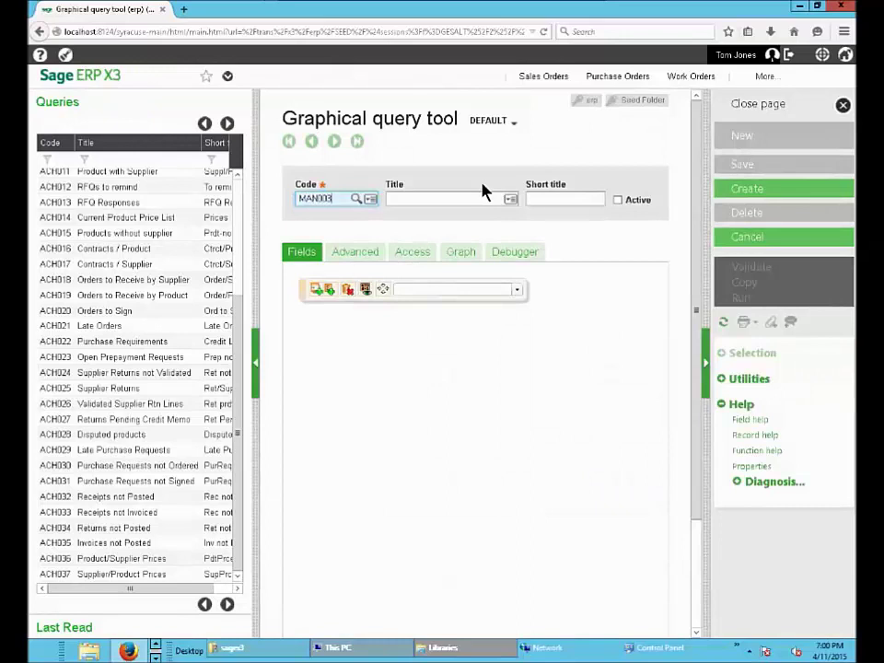
key("Tab")
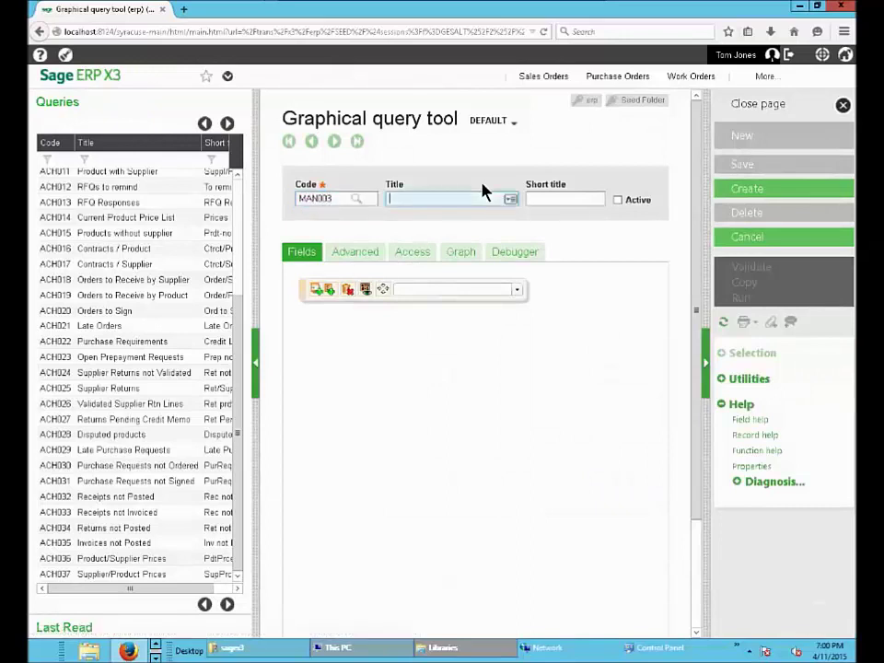
Step: Title the query "Sales Orders Credit Hold" with the short title "SO Crd Hold" and make it active
type("Sales O")
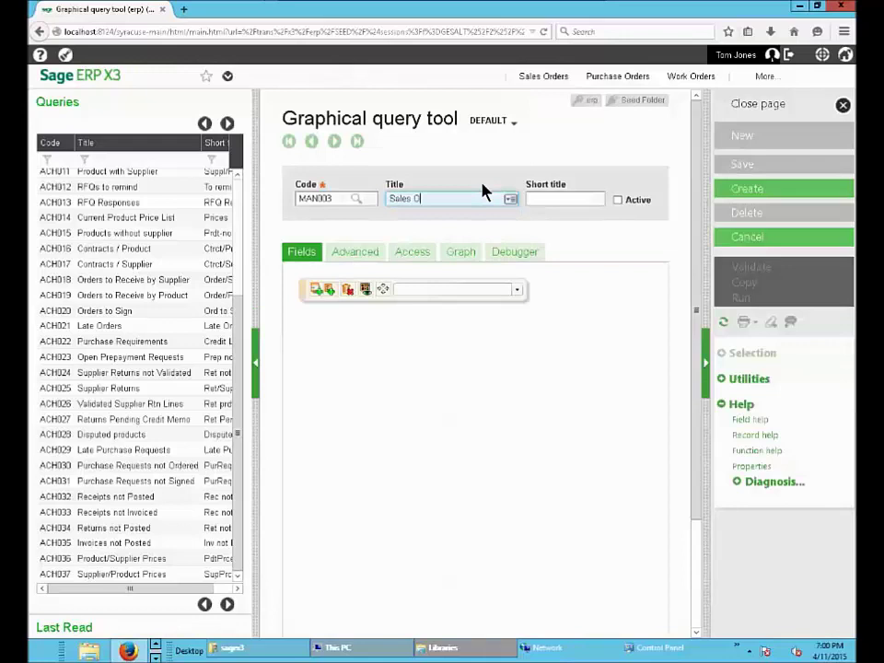
type("rders Credit Holds")
key("Tab")
type("SO")
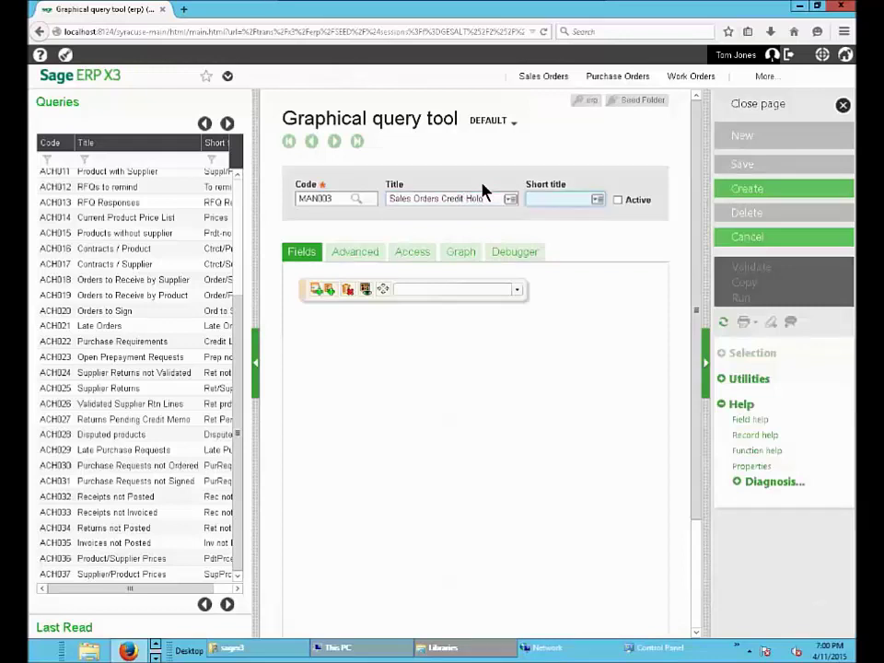
type(" Crd Hold")
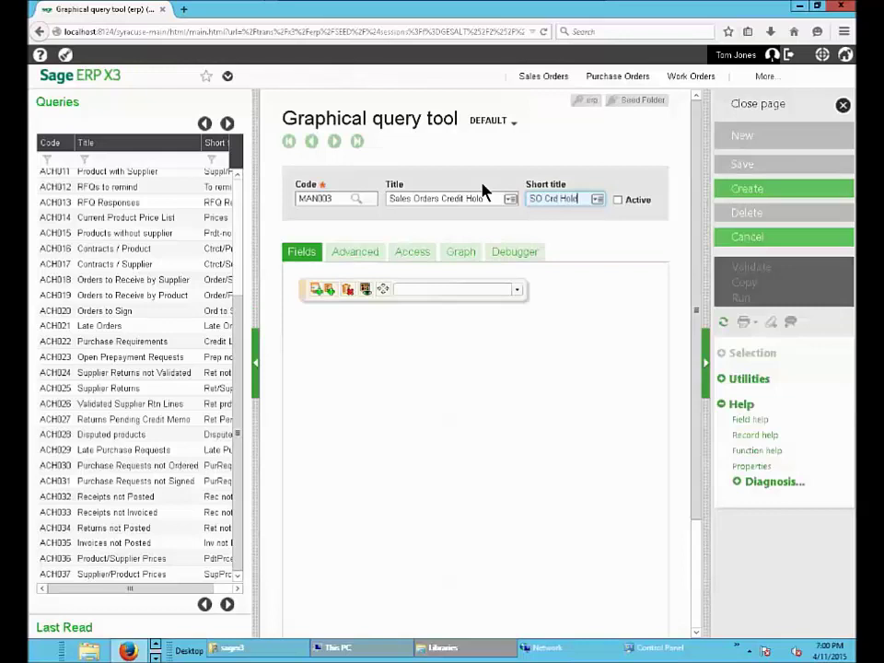
left_click(617, 201)
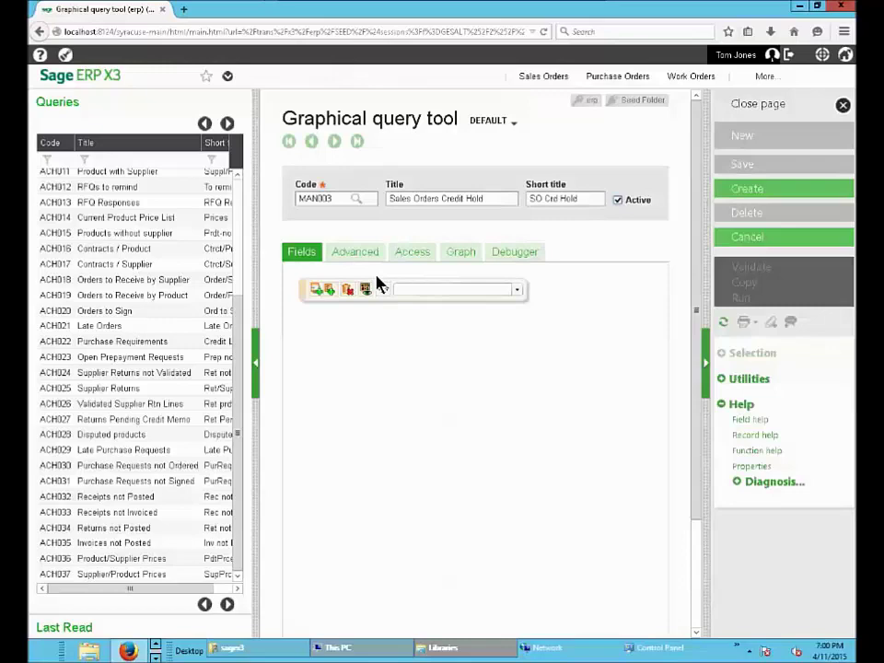
Step: Add the SORDER (Sales orders - header) table to the query and enlarge its box to show more fields
left_click(318, 291)
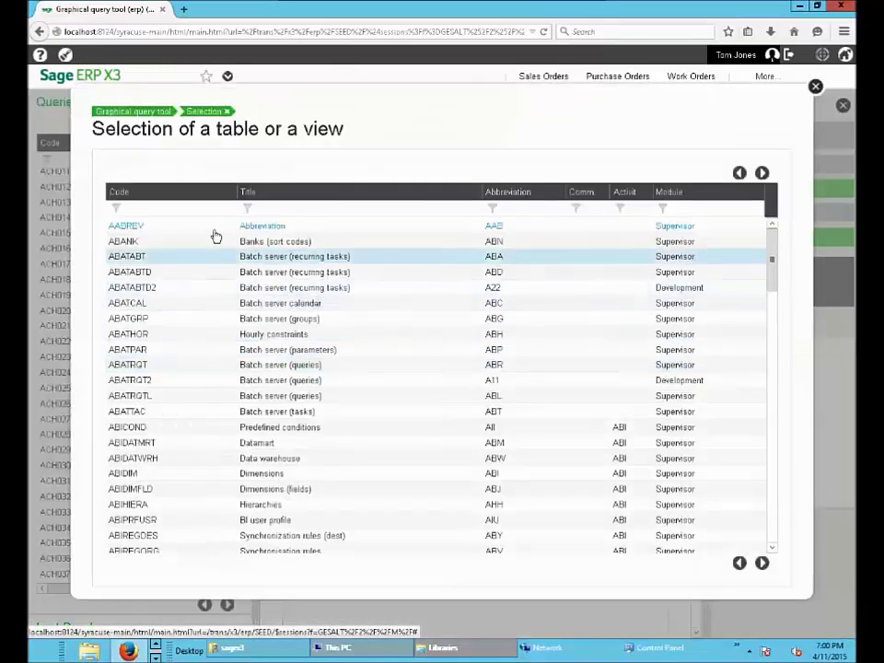
left_click(175, 209)
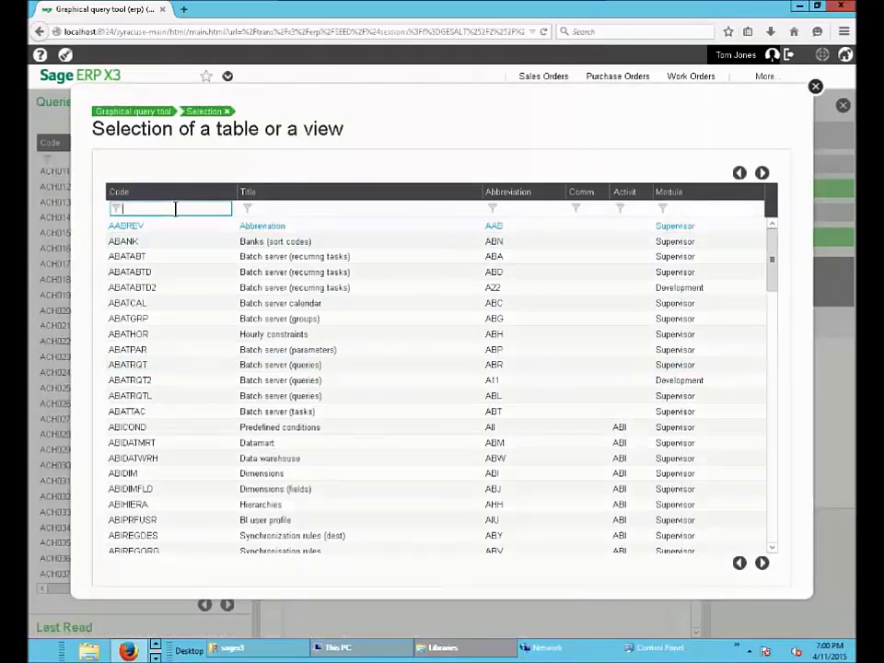
type("SOR")
key("Return")
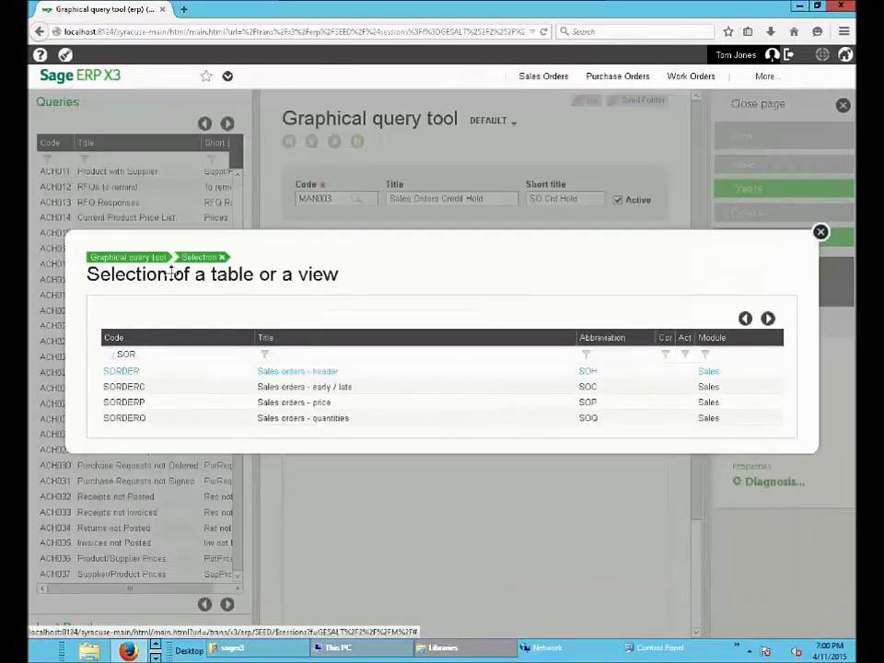
left_click(239, 374)
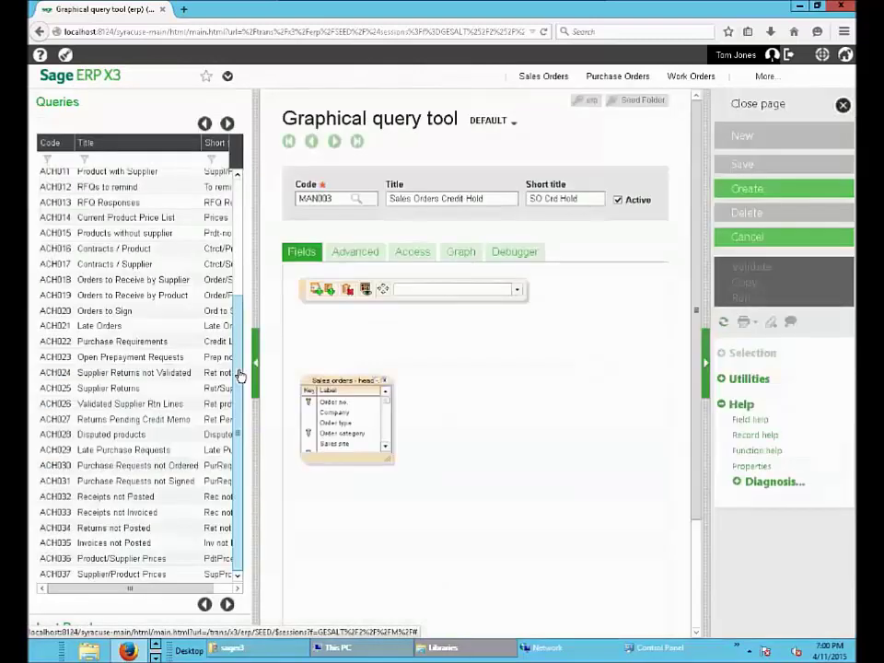
left_click_drag(393, 461, 437, 579)
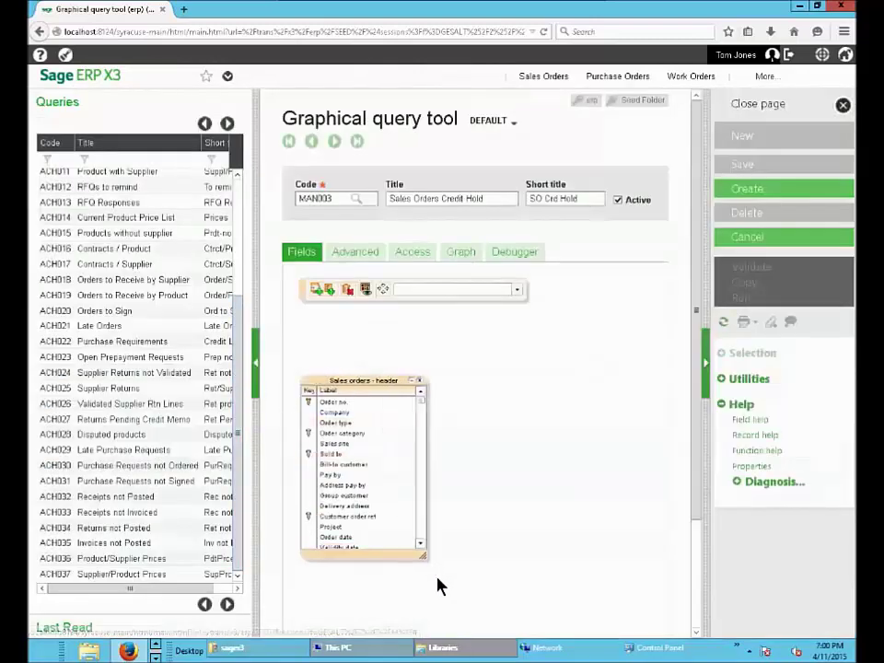
Step: Add the BPCUSTOMER (Customers) table to the query
left_click(318, 291)
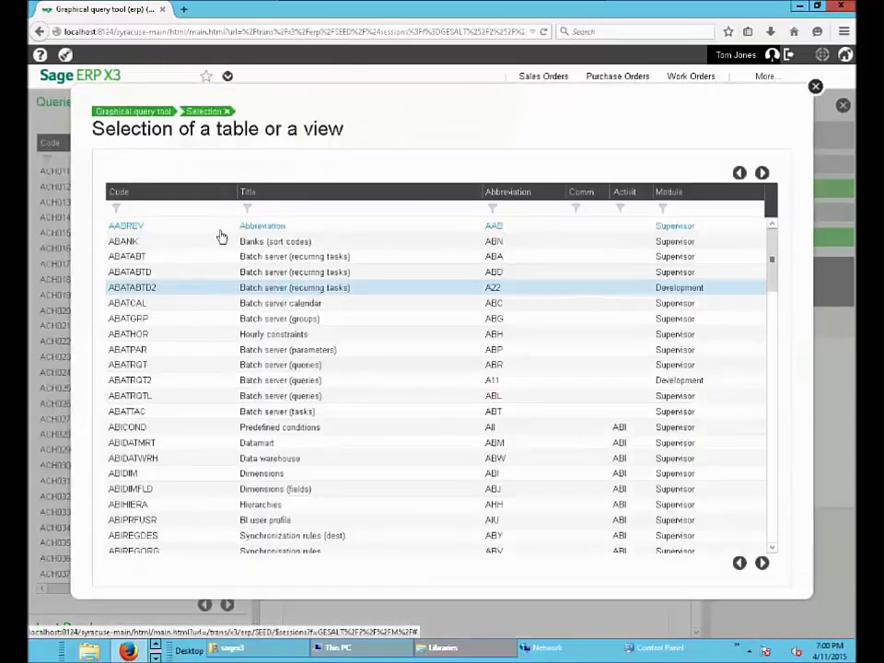
left_click(166, 210)
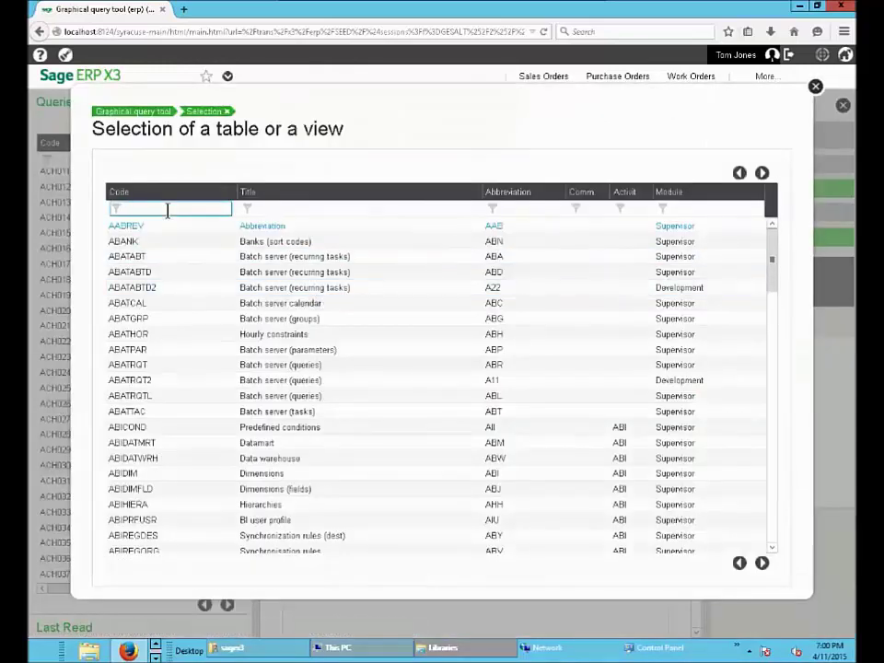
type("BPC")
key("Return")
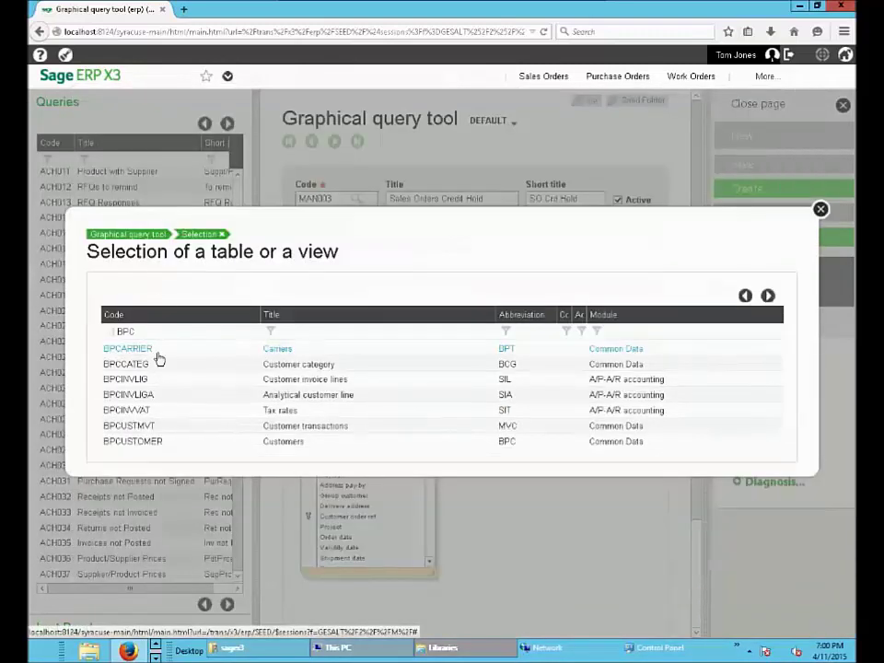
left_click(175, 445)
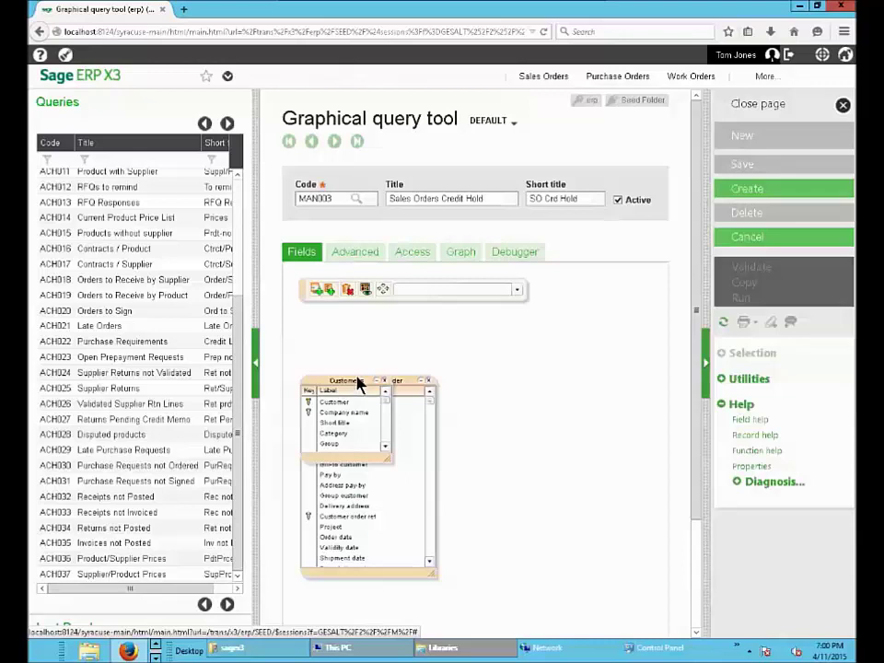
Step: Place the enlarged Customers table beside the sales order header and link the header's Sold to field to Customer
left_click_drag(359, 382, 522, 381)
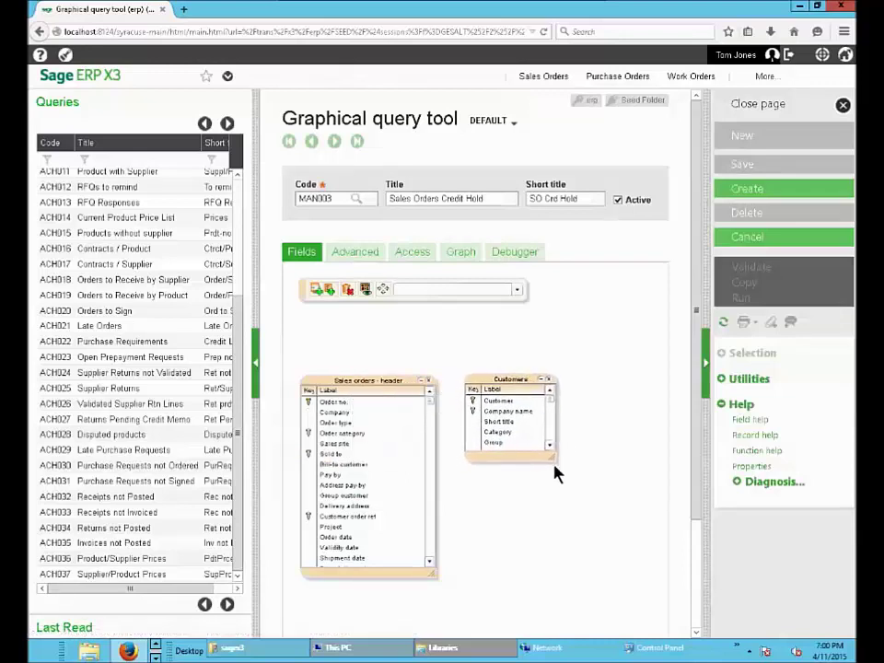
left_click_drag(555, 465, 597, 546)
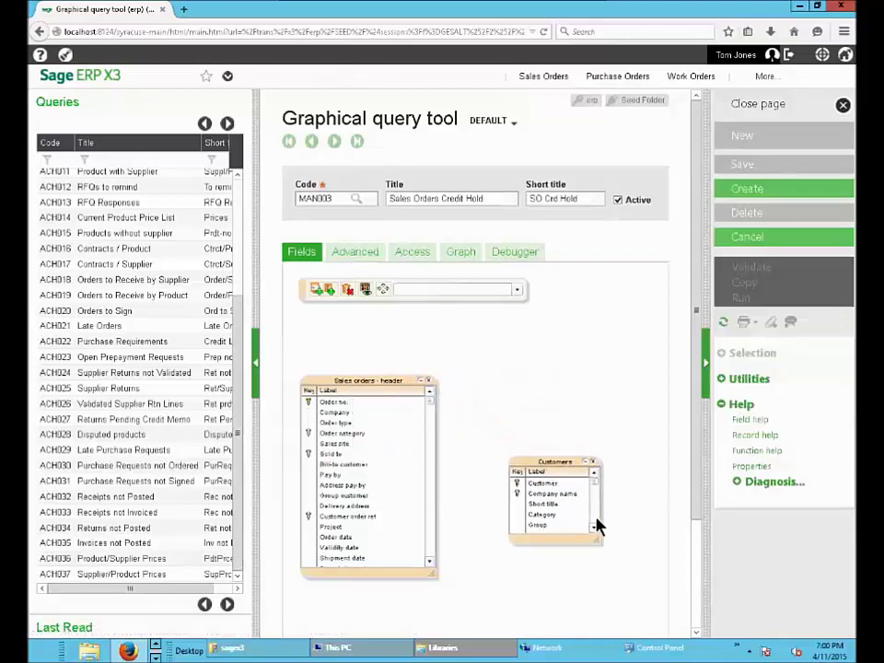
left_click_drag(554, 468, 522, 375)
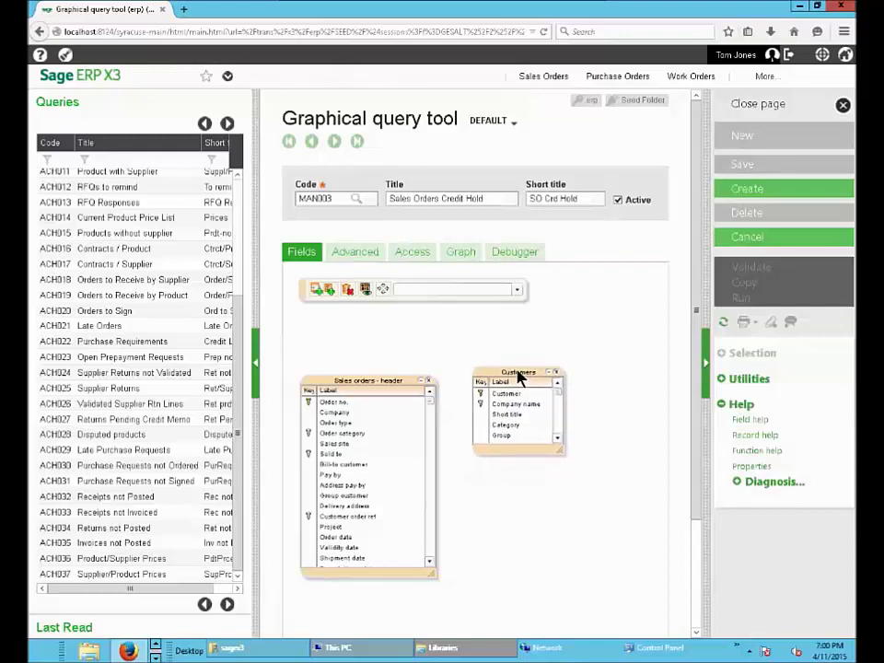
left_click_drag(566, 460, 591, 587)
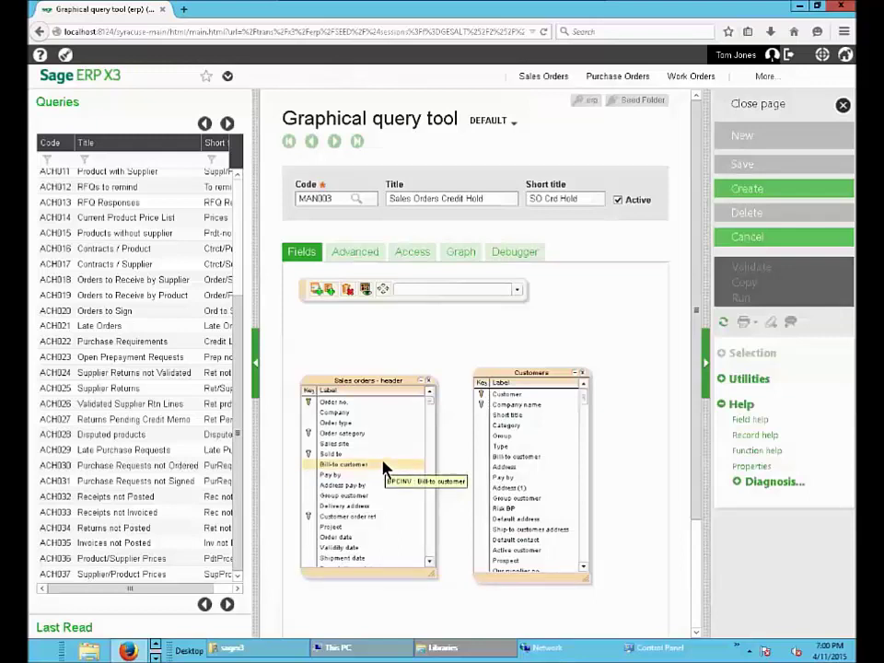
left_click_drag(374, 455, 489, 394)
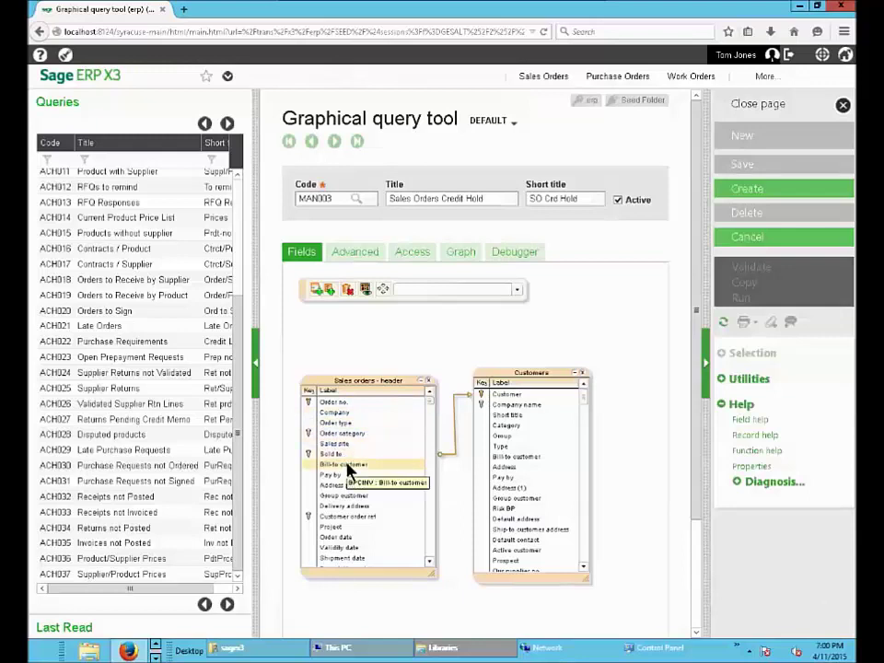
Step: Add Order no., Company and Bill-to customer from the sales order header, Company name from Customers, and the header's Currency as query columns
scroll(368, 479, "down", 3)
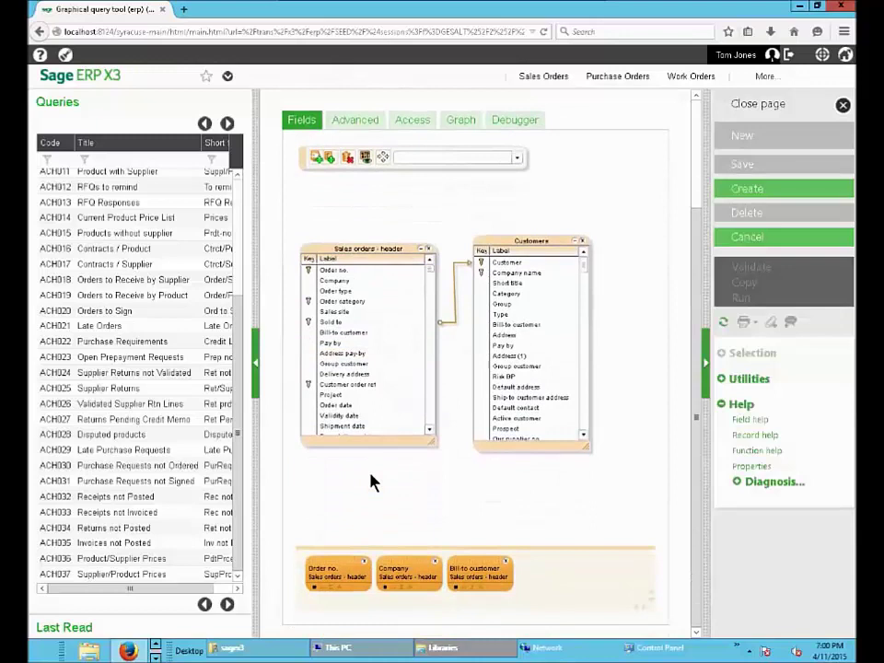
double_click(528, 276)
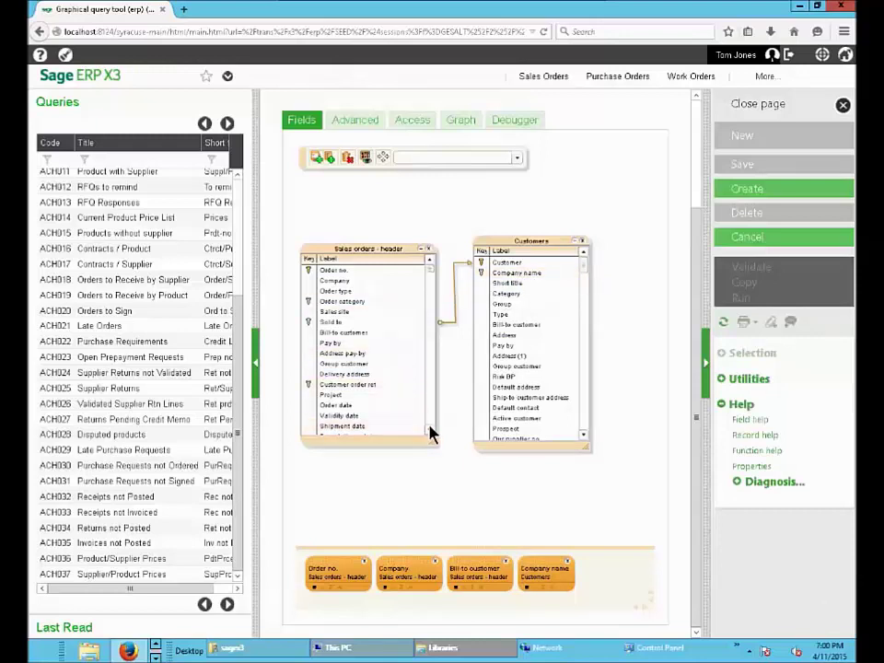
scroll(429, 432, "down", 5)
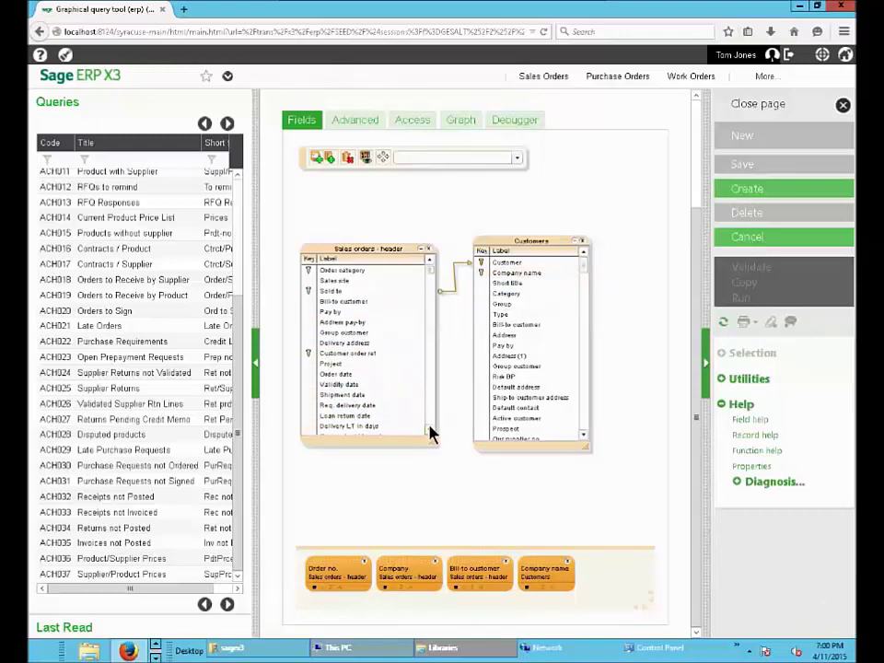
scroll(429, 432, "down", 15)
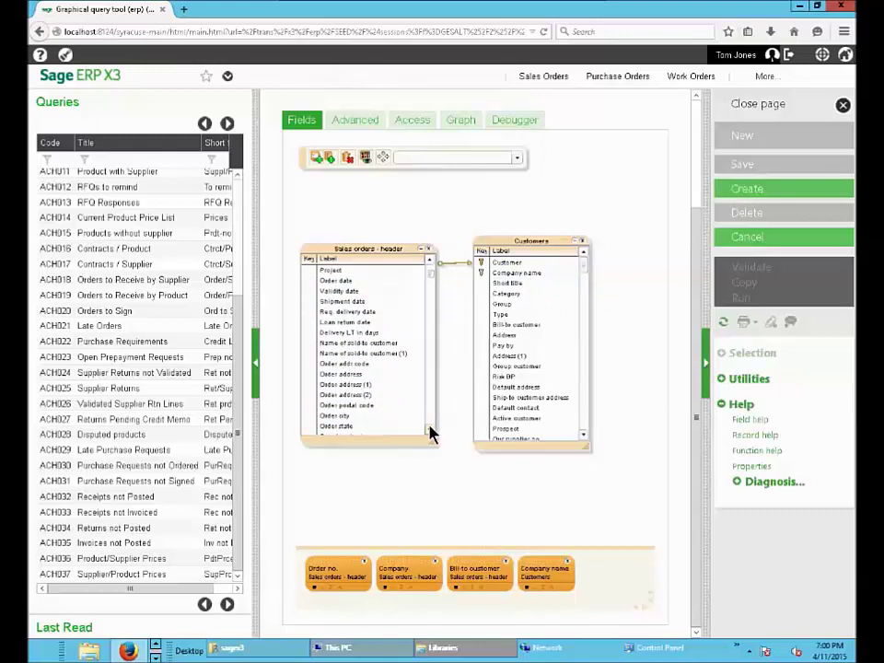
scroll(351, 321, "down", 3)
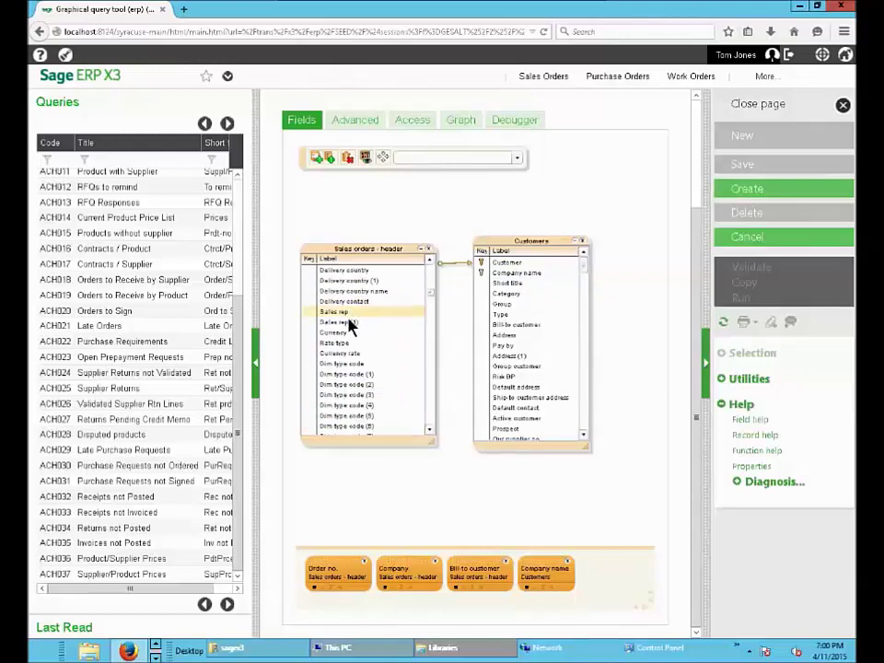
double_click(348, 334)
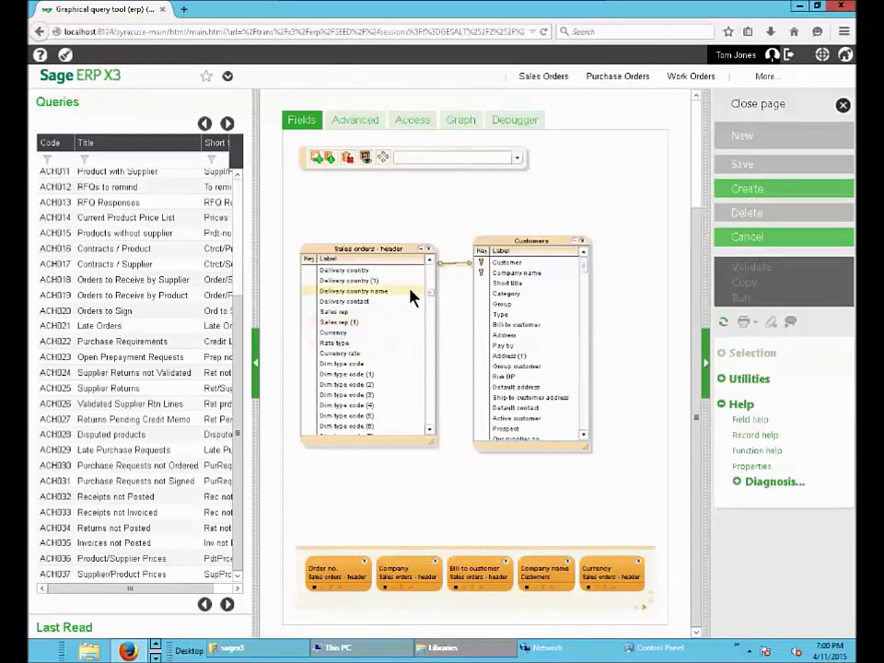
Step: Add the Credit status and valuation fields from the sales order header as query columns
scroll(430, 304, "up", 1)
scroll(357, 359, "down", 5)
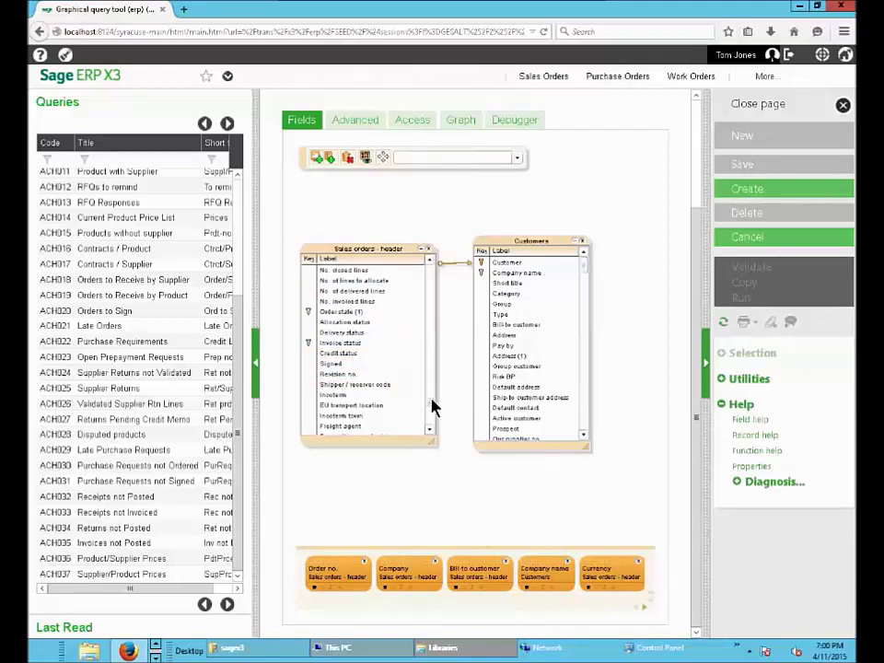
scroll(430, 402, "down", 8)
scroll(434, 390, "down", 8)
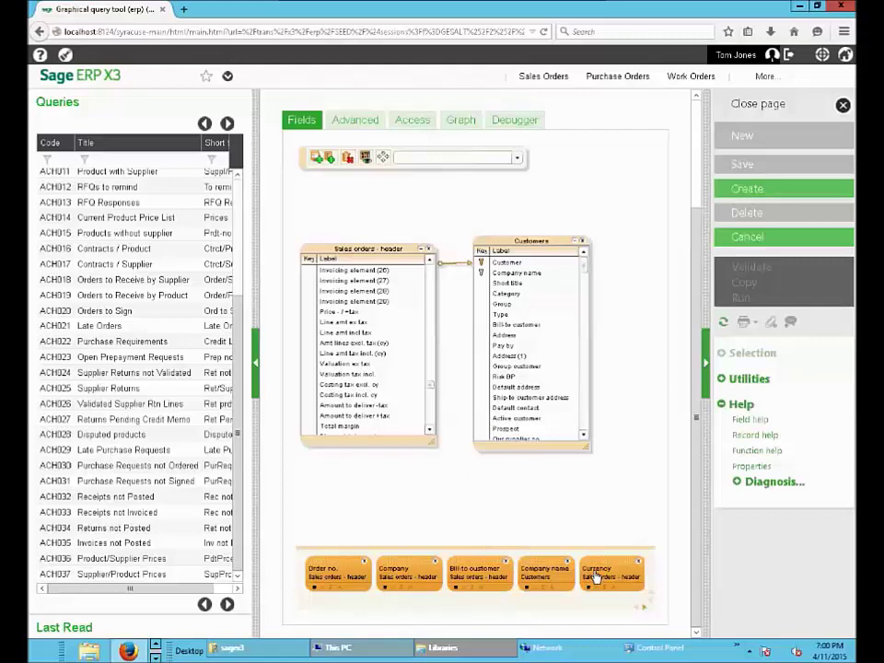
Step: Reorder the query columns so that Credit status comes before Currency
left_click(644, 607)
left_click(645, 608)
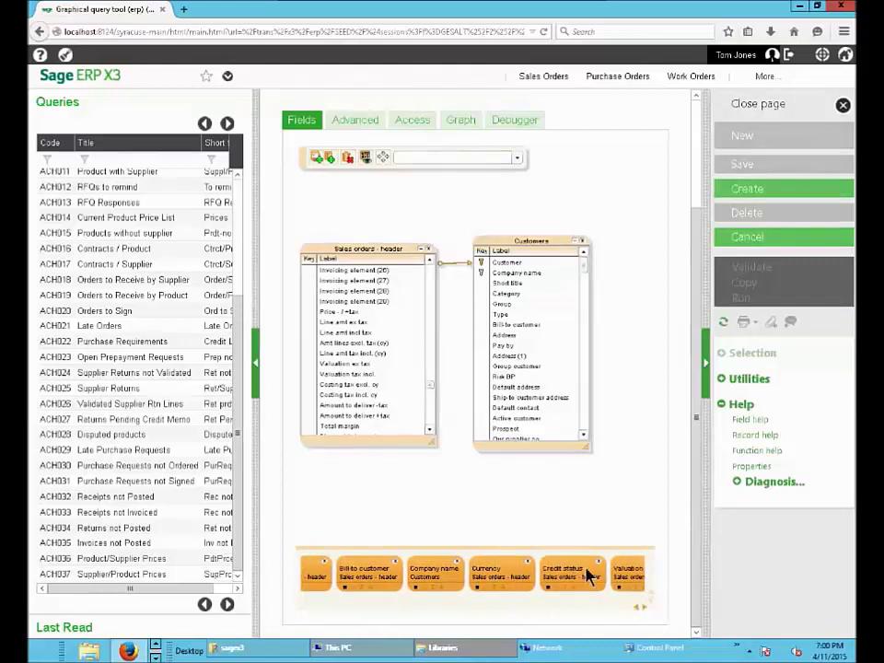
left_click_drag(585, 590, 627, 572)
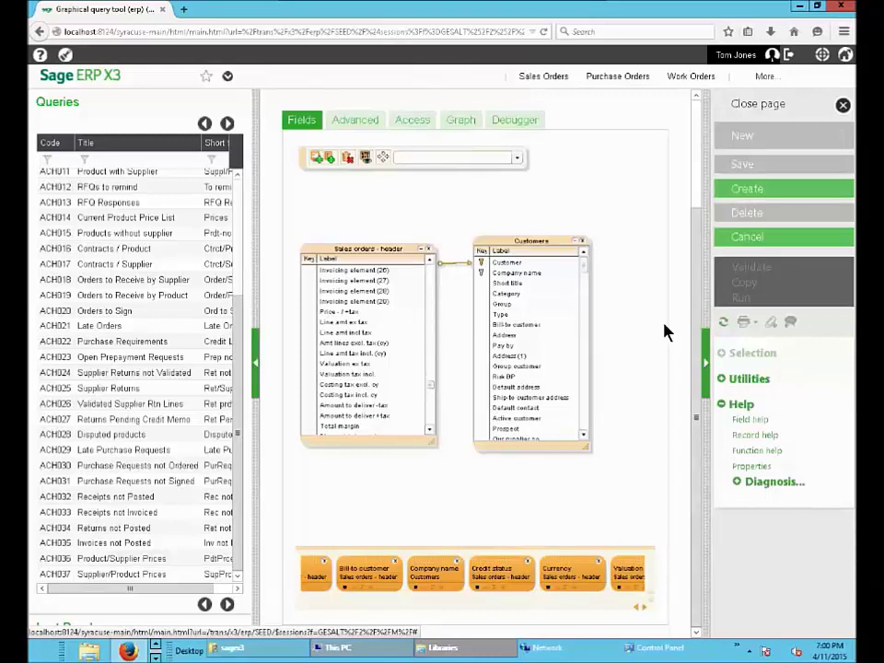
Step: Insert the sales order header's Credit status field (CDTSTA) into the first selection criterion using the formula wizard
left_click(349, 122)
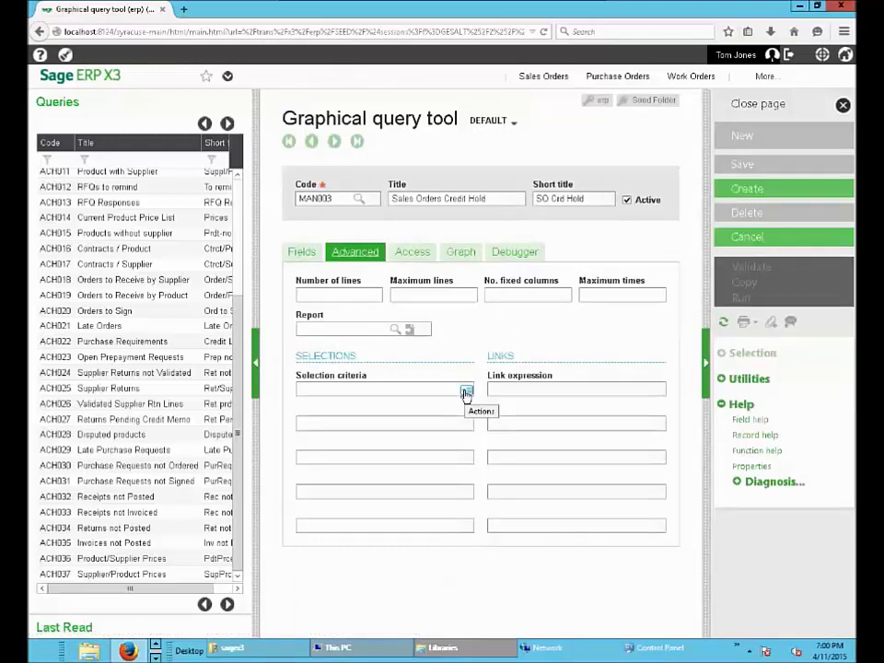
left_click(467, 393)
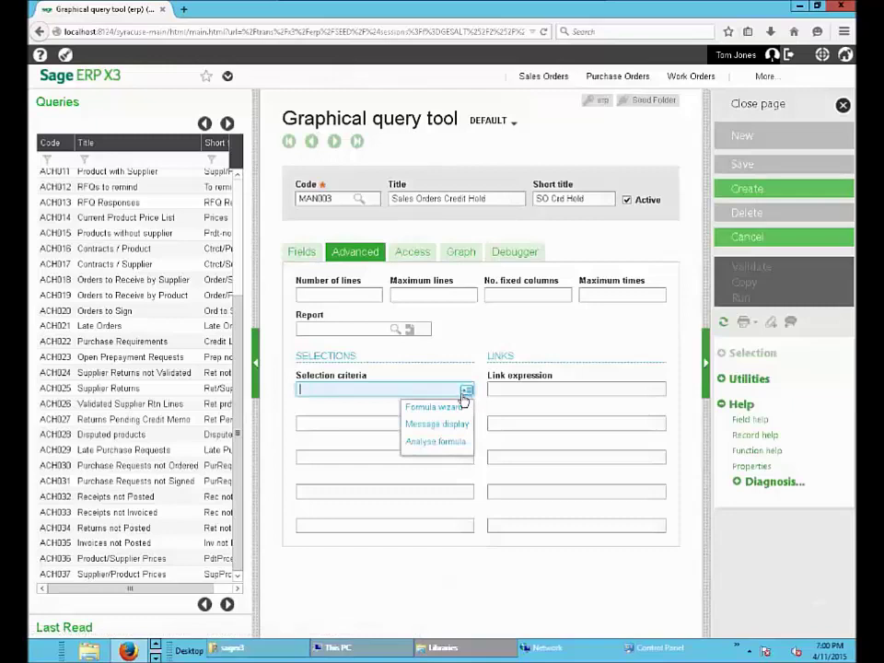
left_click(456, 408)
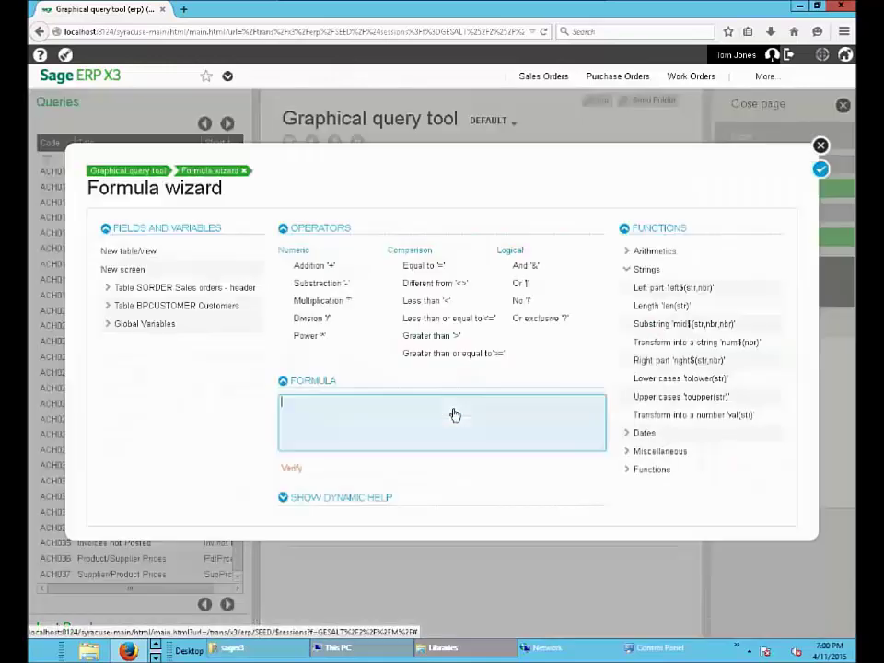
left_click(109, 289)
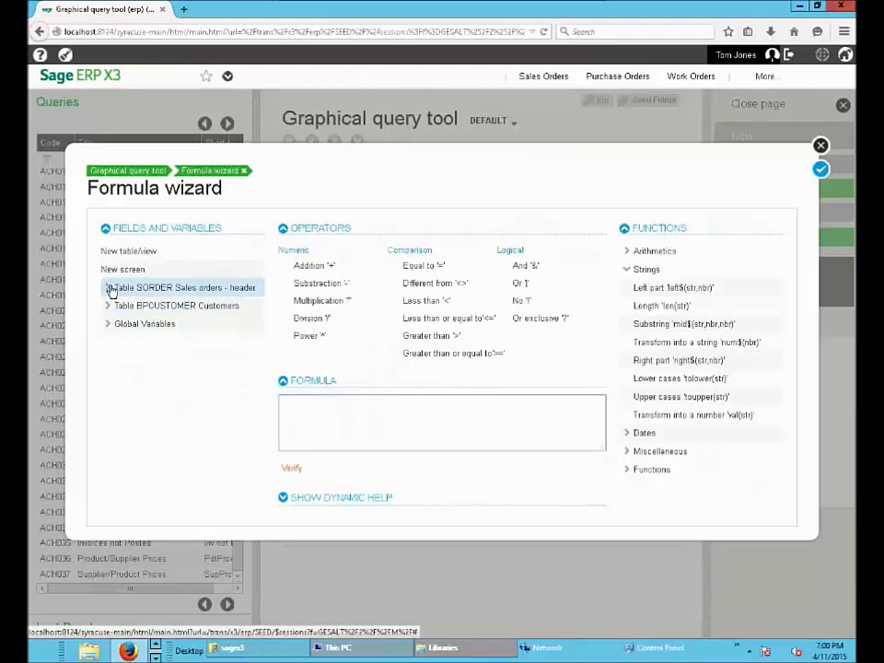
scroll(175, 415, "down", 5)
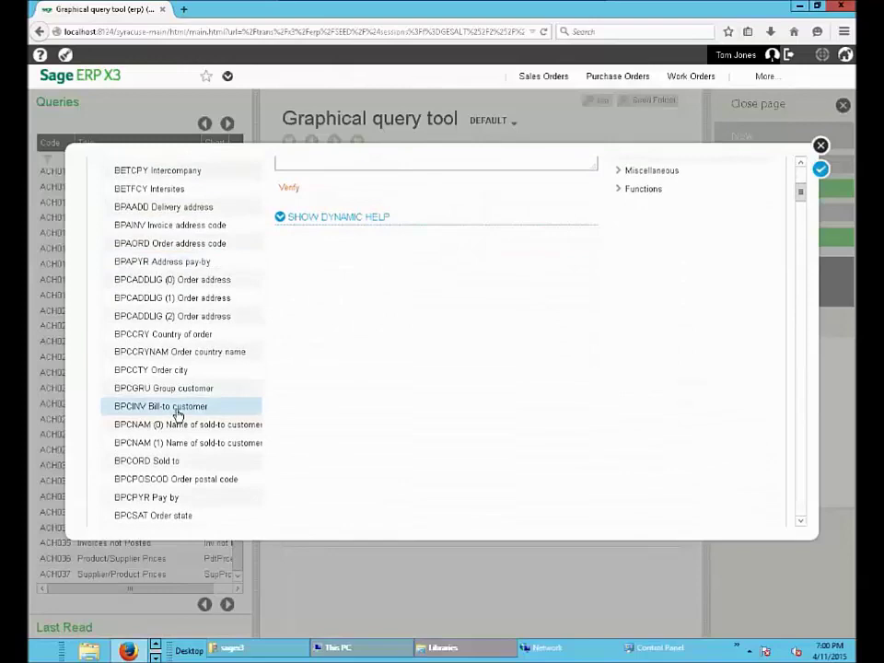
scroll(178, 415, "down", 10)
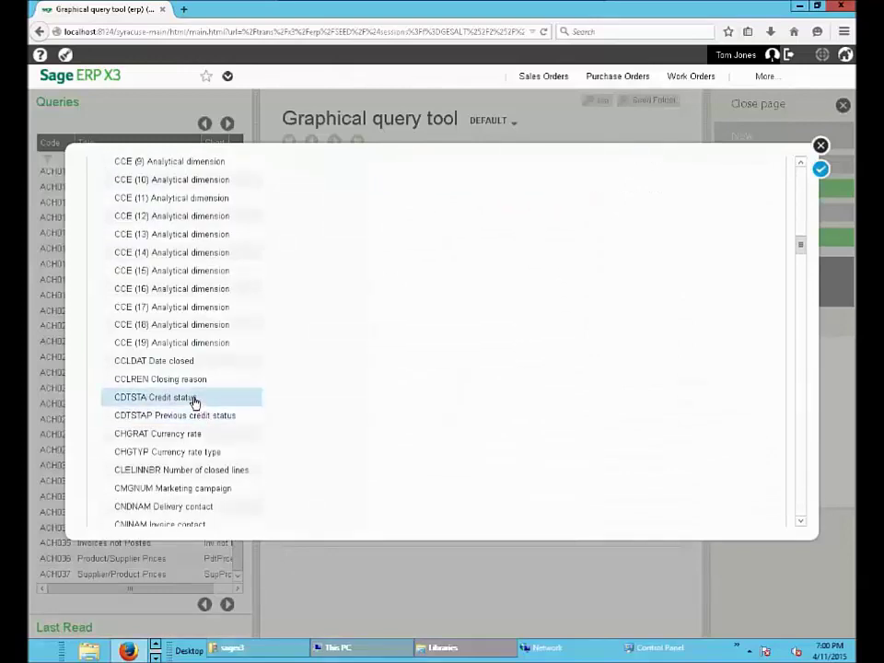
left_click(821, 169)
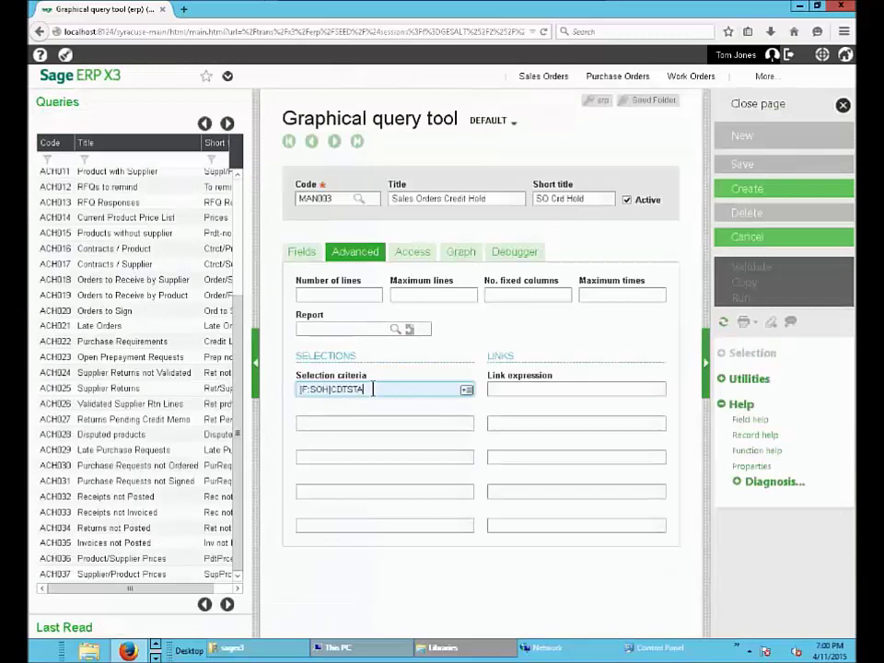
Step: Complete the credit status criterion with >1 and add [F:SOH]CPY='NA10' as the second selection criterion
type("<>")
type("1")
left_click(354, 424)
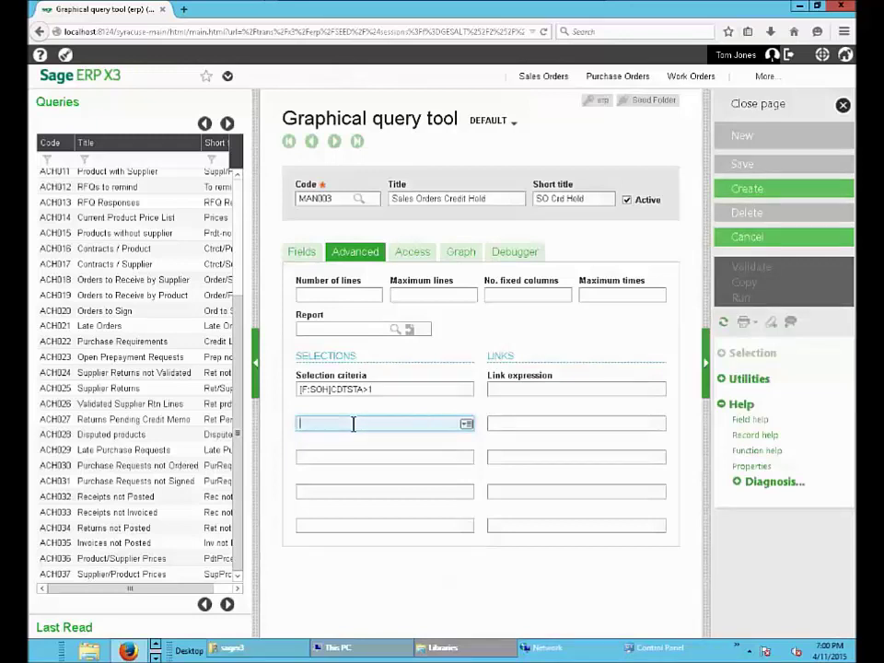
type("[F:SOH]CPY='NA10'")
Step: Set the query's representation to Character and graph, with graphical position Below and Bars as the default graph
left_click(458, 254)
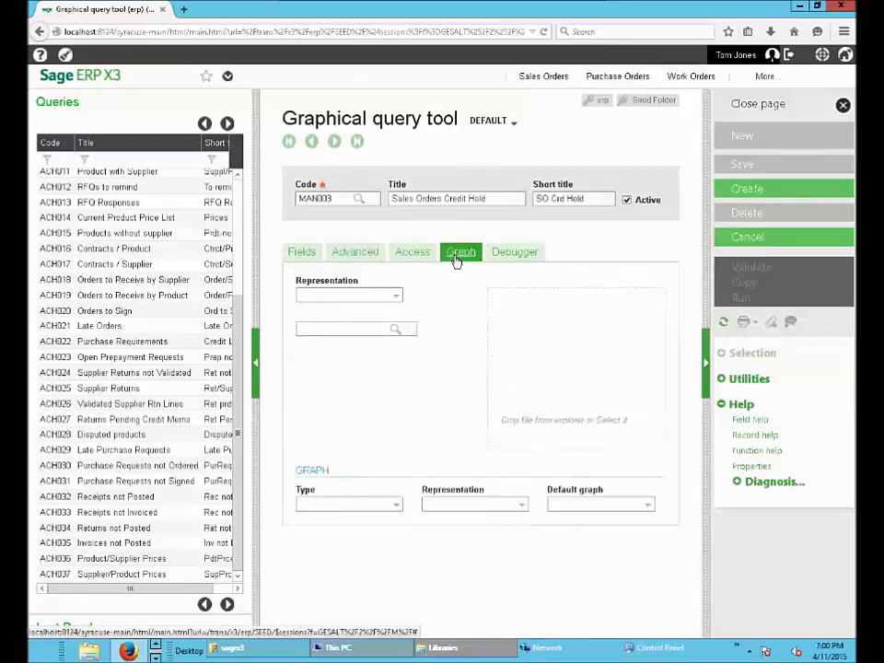
left_click(398, 296)
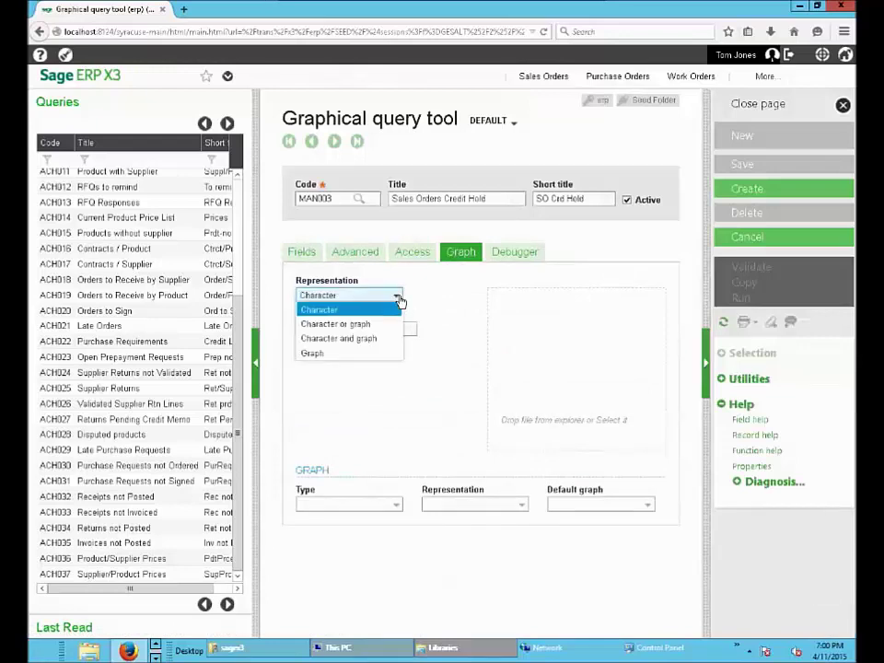
left_click(373, 341)
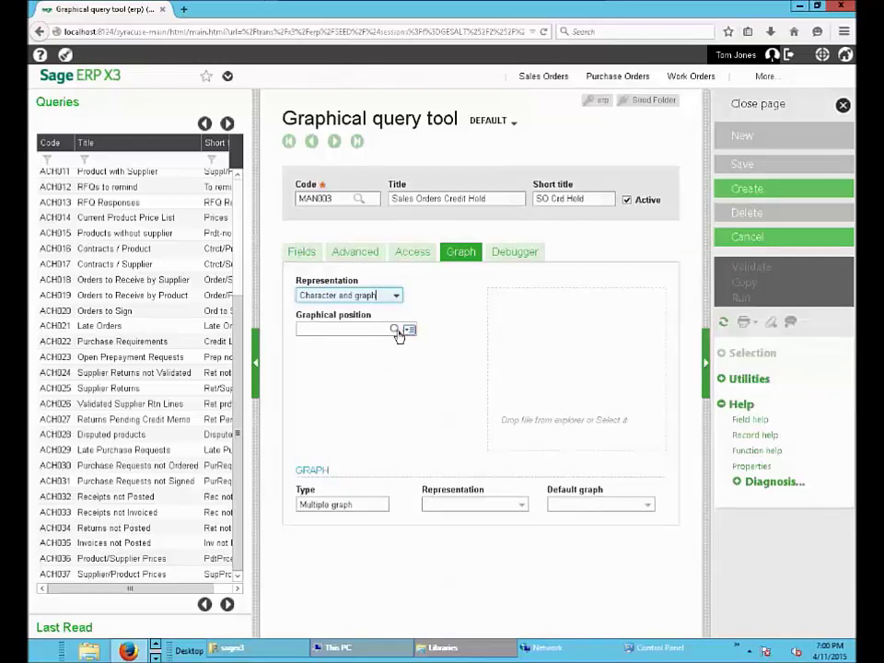
left_click(397, 333)
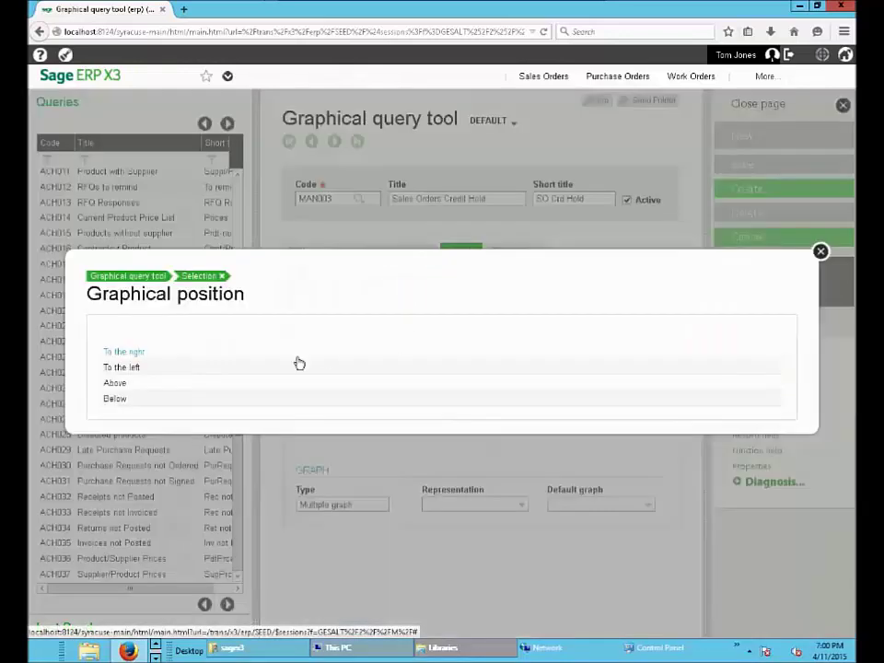
left_click(127, 397)
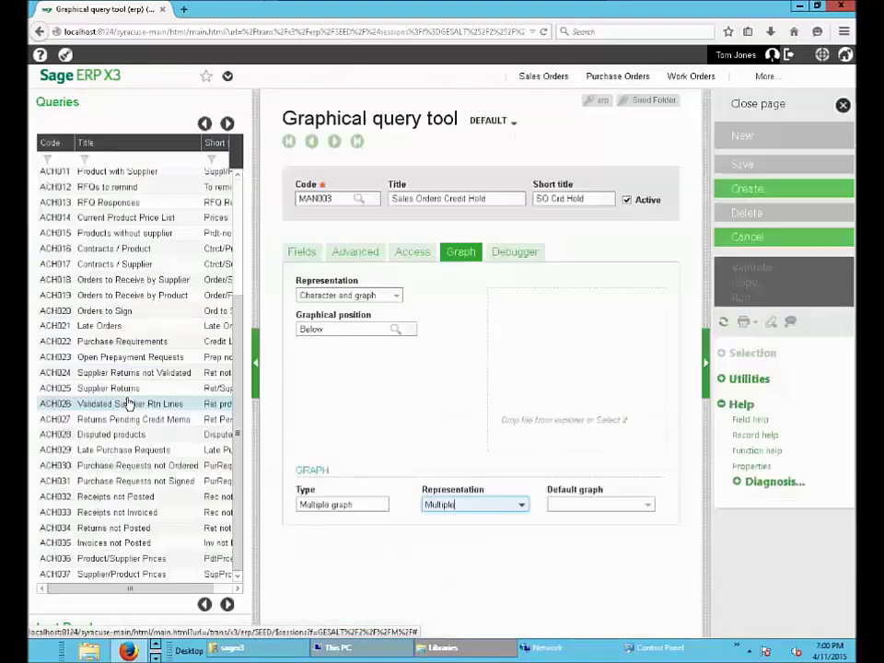
left_click(648, 506)
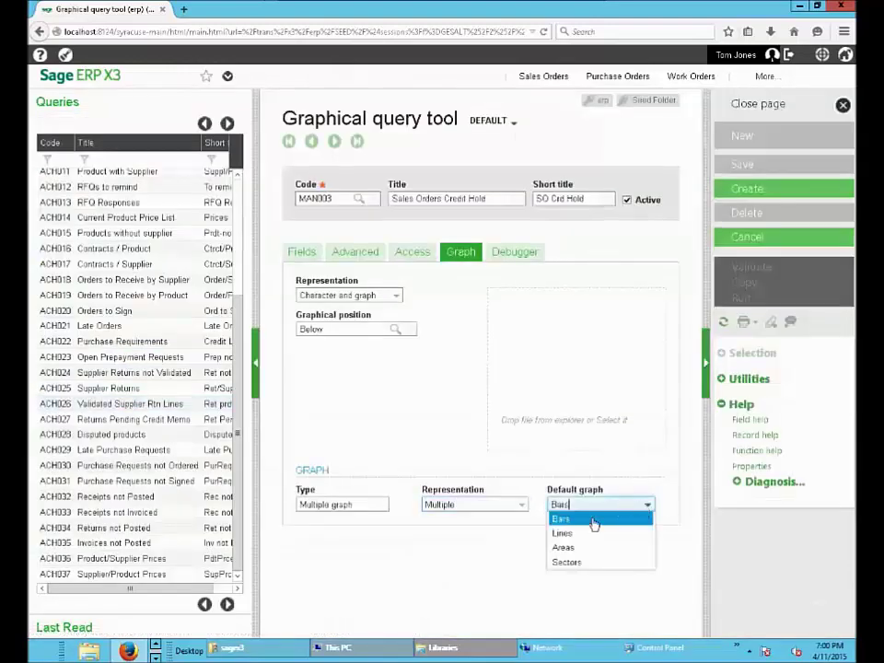
left_click(568, 520)
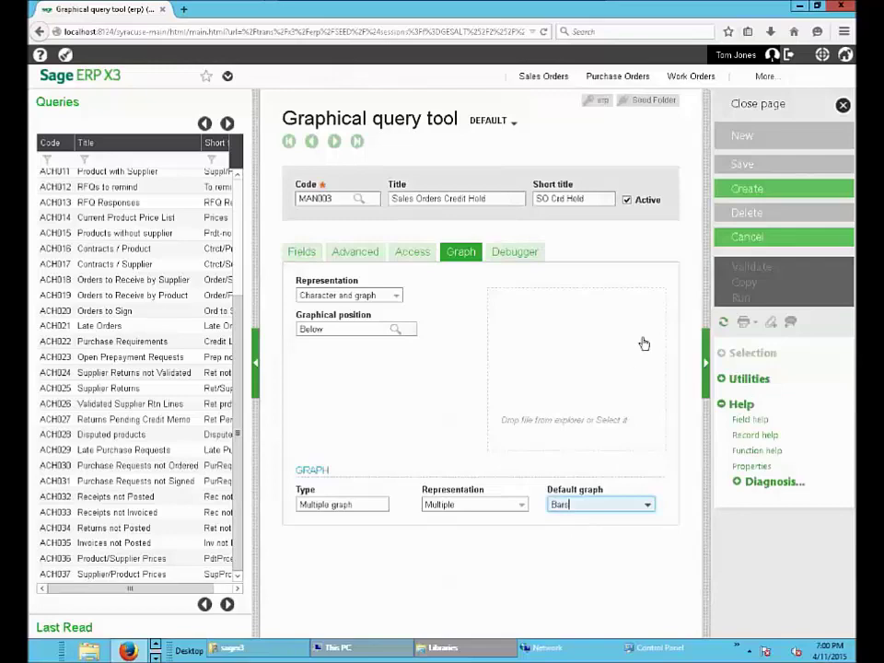
Step: Create and validate the MAN003 query record, and run its search
left_click(750, 191)
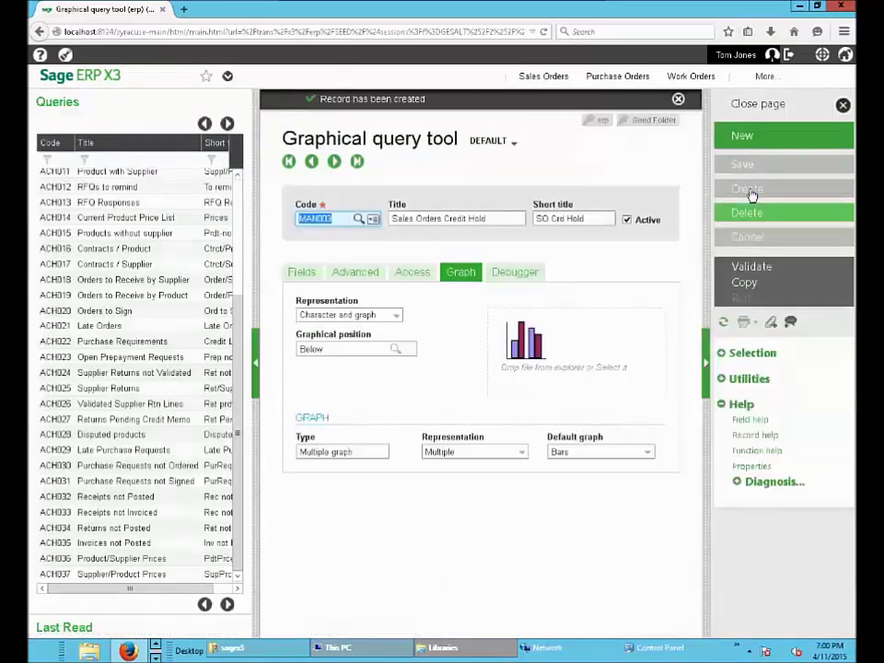
left_click(762, 272)
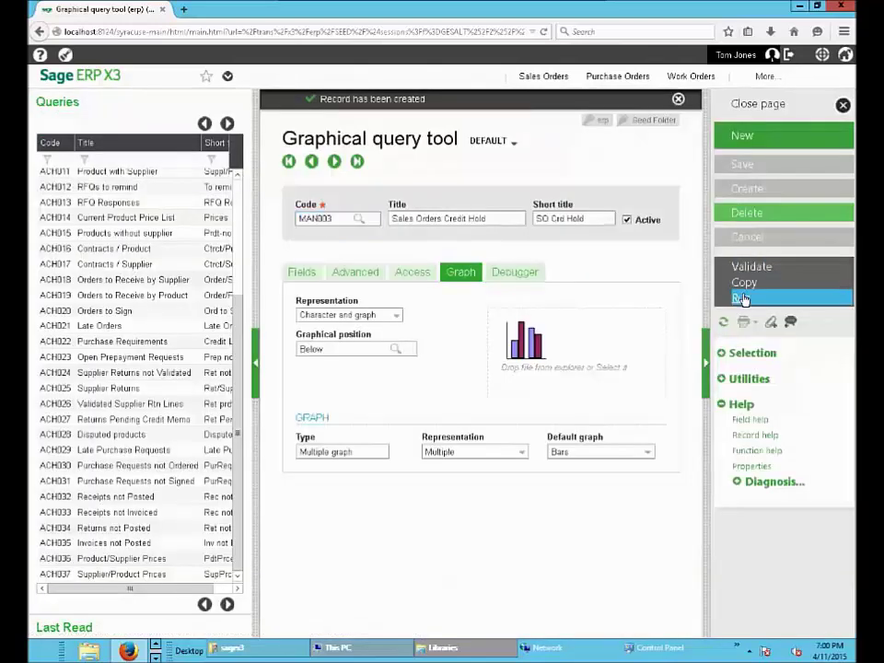
left_click(743, 298)
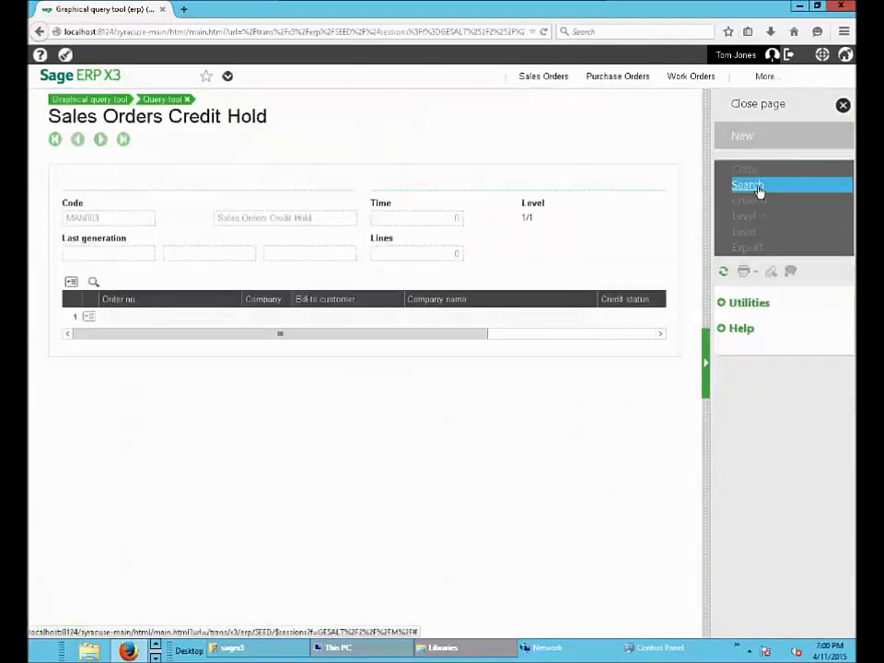
left_click(757, 188)
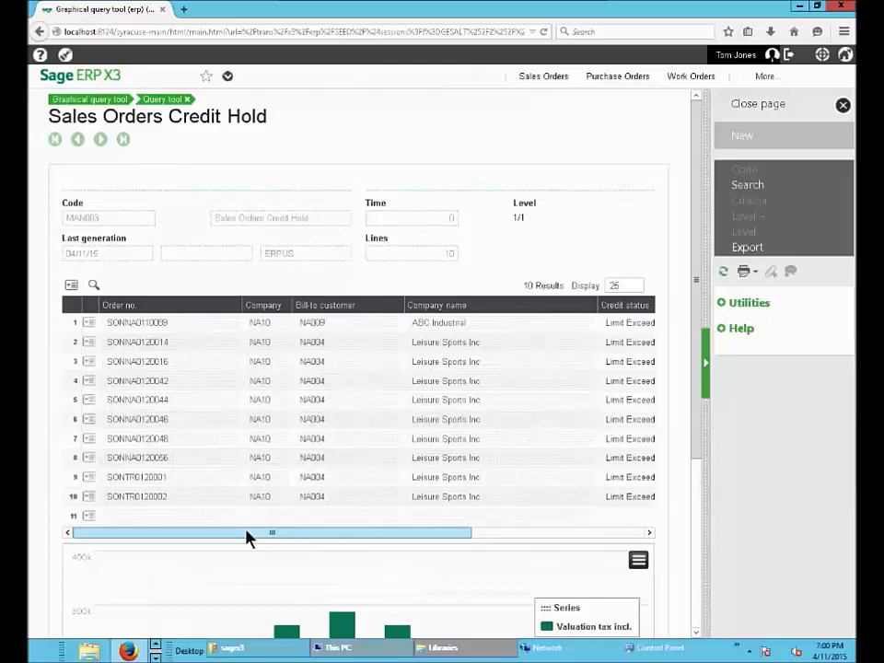
Step: Look through the remaining result columns and the valuation bar chart below the results table
left_click_drag(278, 530, 337, 537)
scroll(333, 566, "down", 2)
scroll(336, 565, "down", 3)
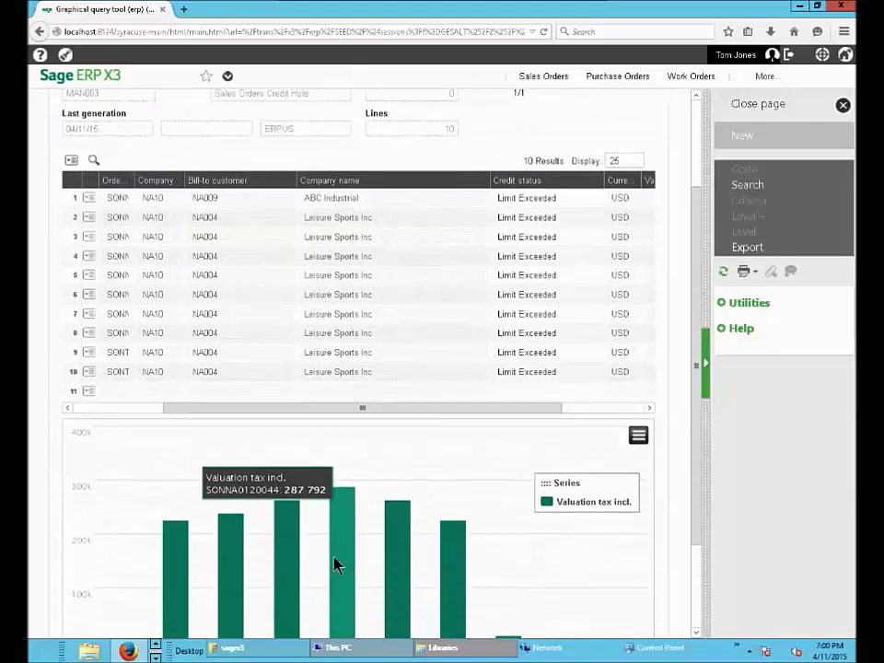
scroll(335, 563, "up", 5)
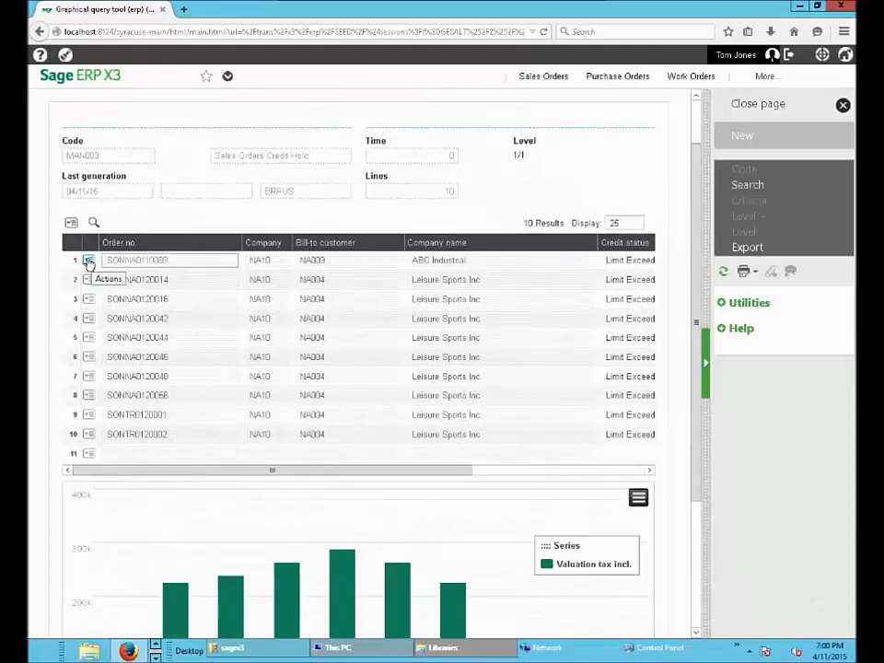
Step: Open the first listed order with the ALL Full entry transaction, check its credit status, and close the order
left_click(88, 261)
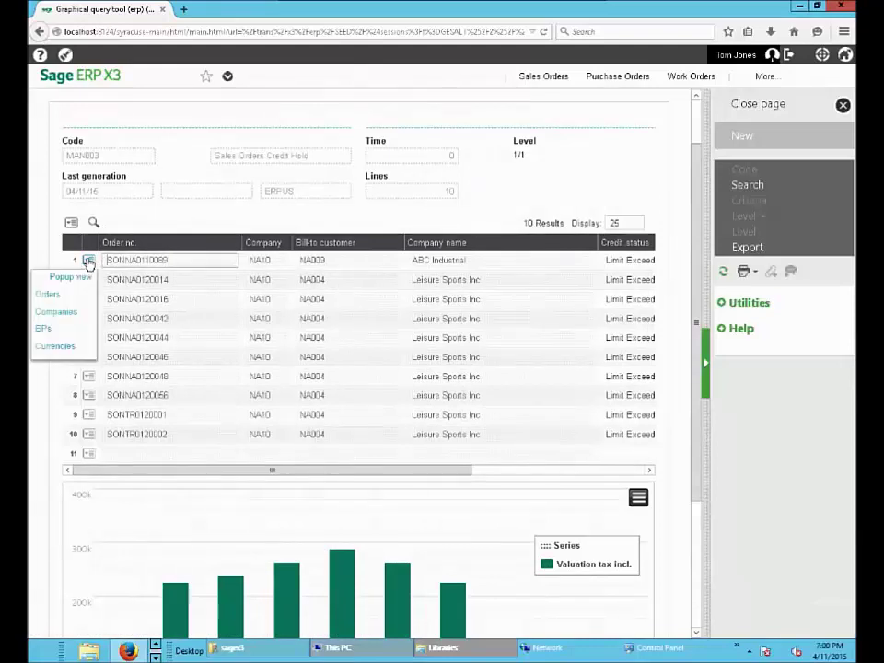
left_click(58, 297)
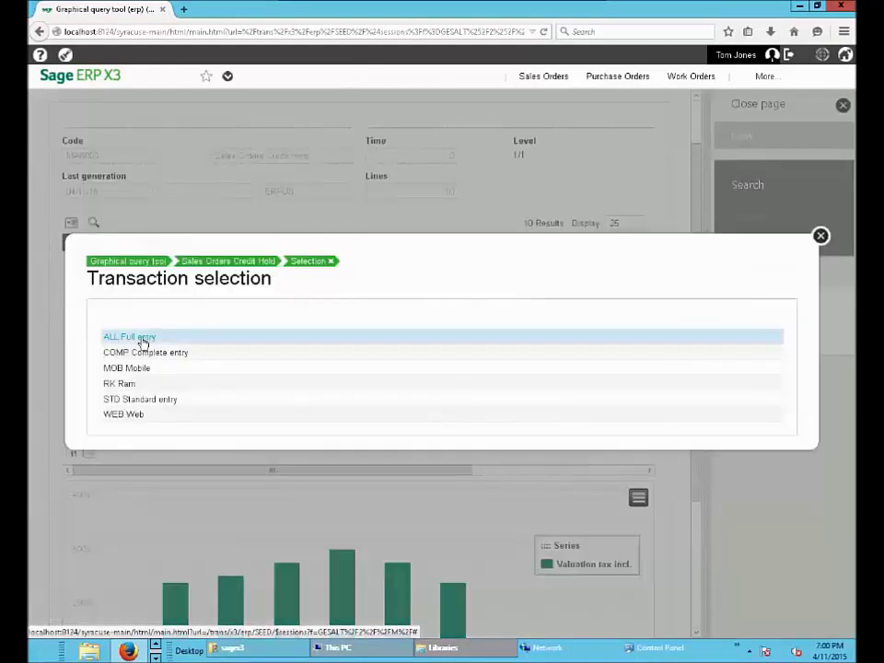
left_click(143, 342)
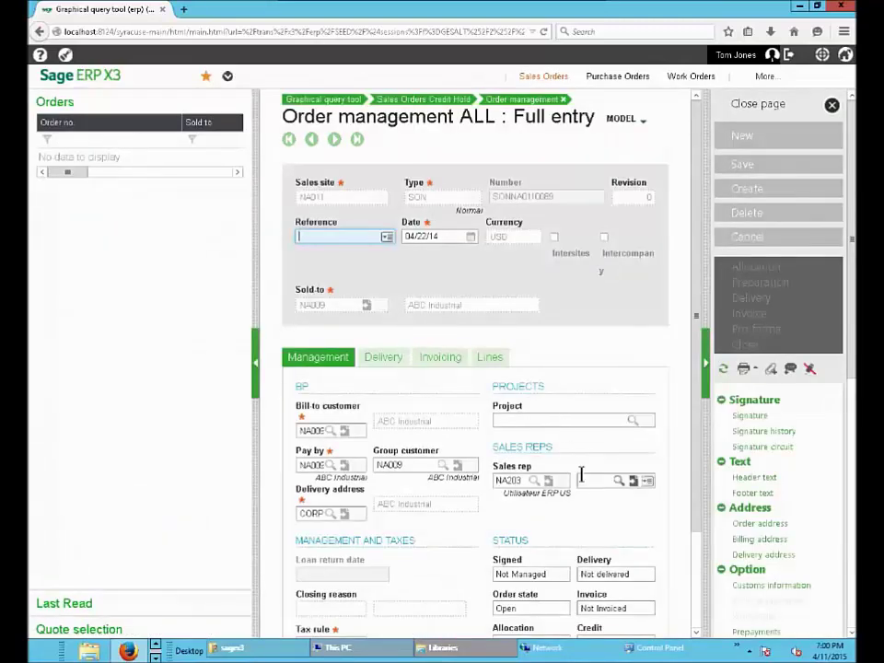
scroll(589, 488, "down", 2)
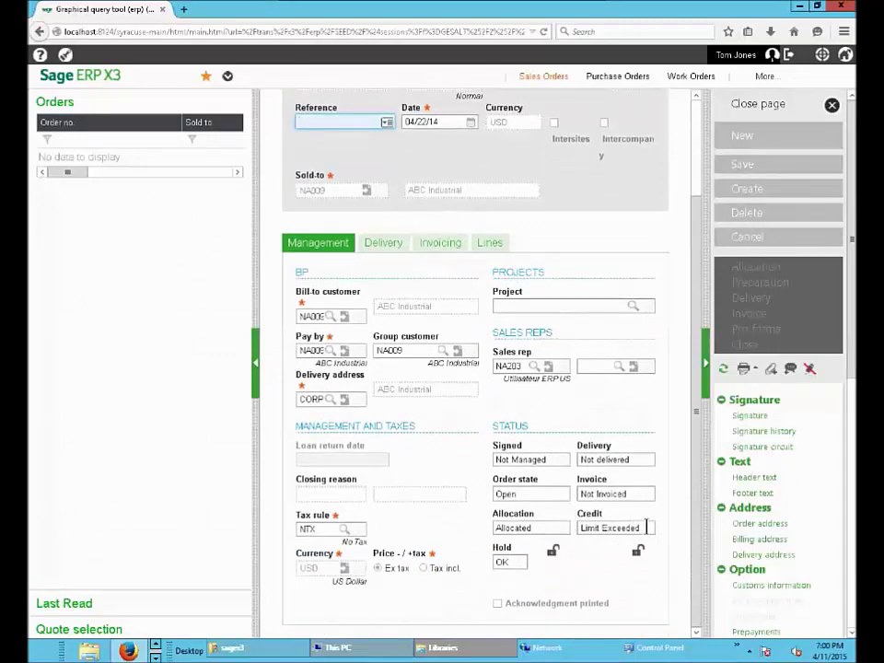
scroll(681, 369, "up", 1)
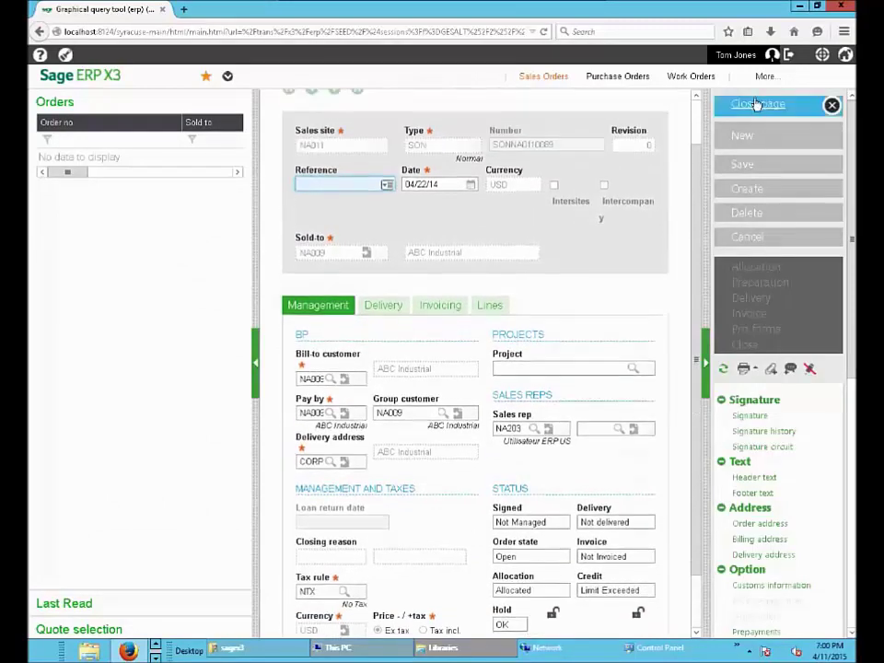
left_click(755, 108)
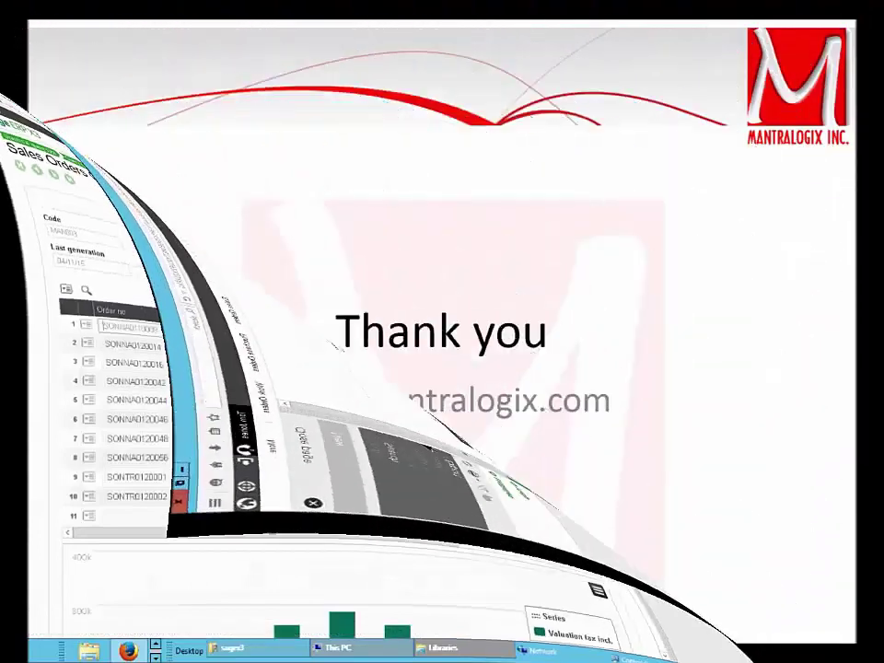